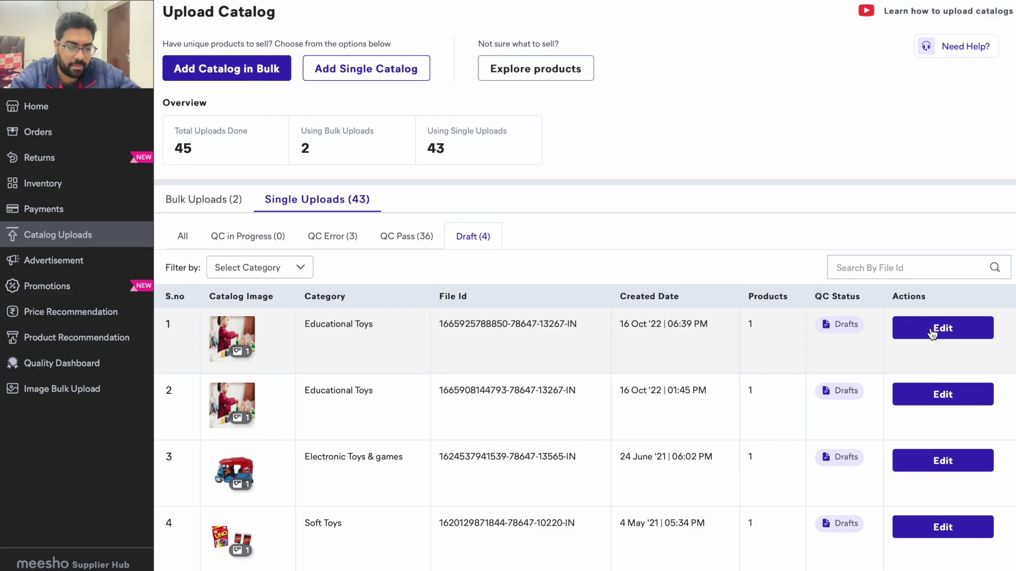
# - Open the first Educational Toys draft for editing and dismiss the explanation of the wrong/defective returns price
pyautogui.click(932, 329)
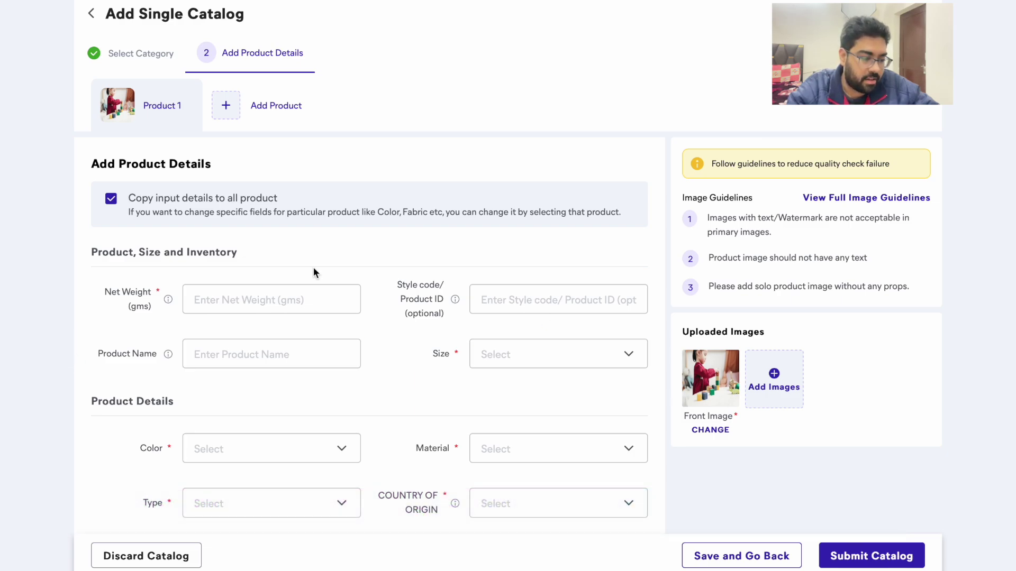
pyautogui.scroll(-8, 313, 268)
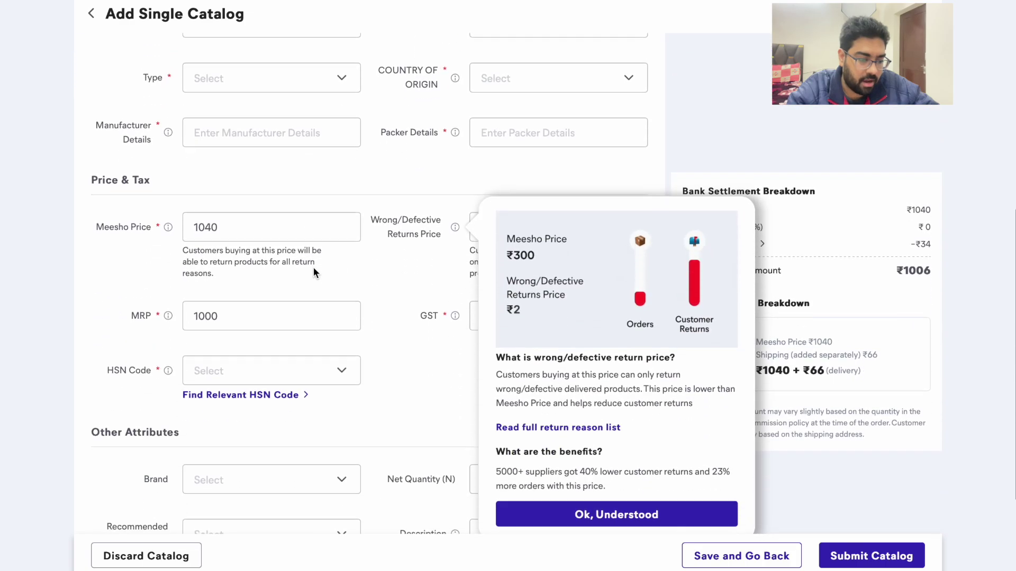
pyautogui.scroll(-3, 313, 267)
pyautogui.click(591, 368)
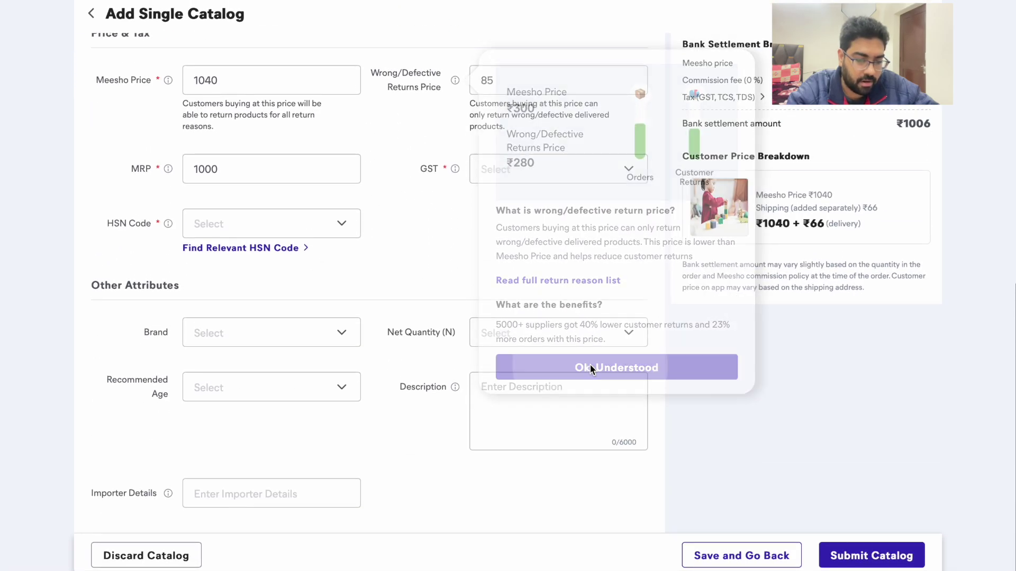
# - Examine the draft's Price & Tax fields together with the Bank Settlement Breakdown and Customer Price Breakdown
pyautogui.scroll(10, 403, 228)
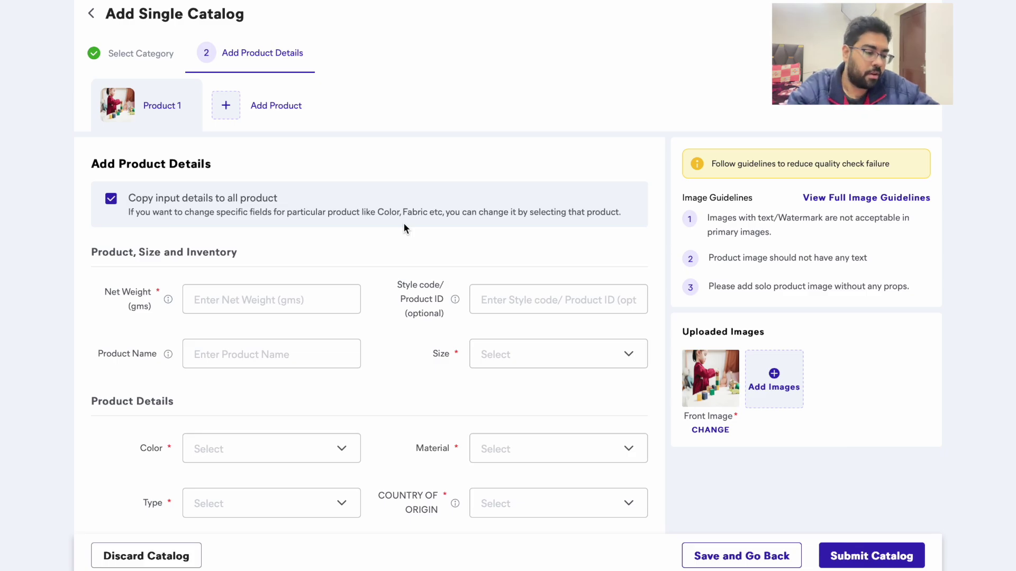
pyautogui.scroll(-5, 405, 227)
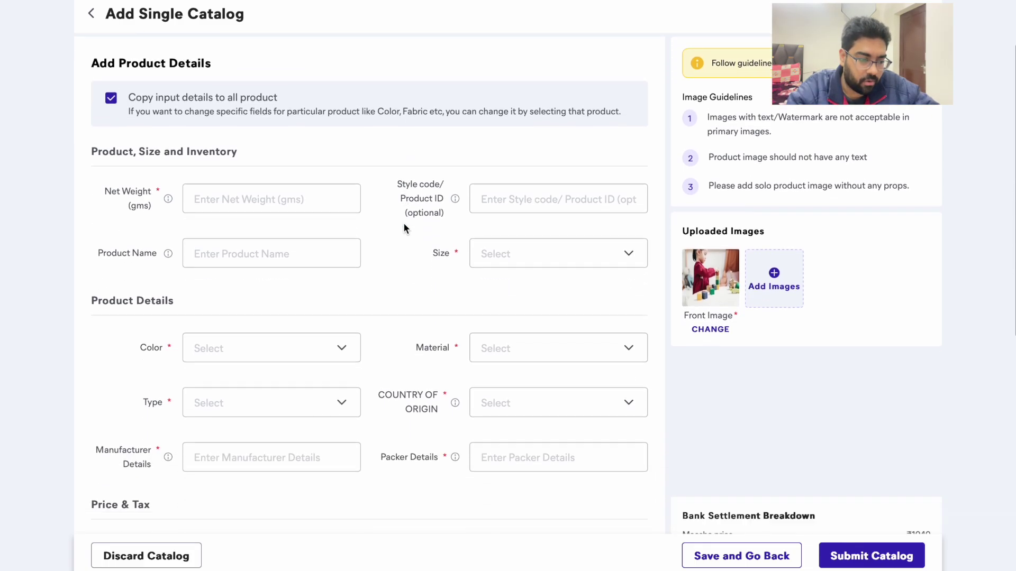
pyautogui.scroll(-5, 538, 355)
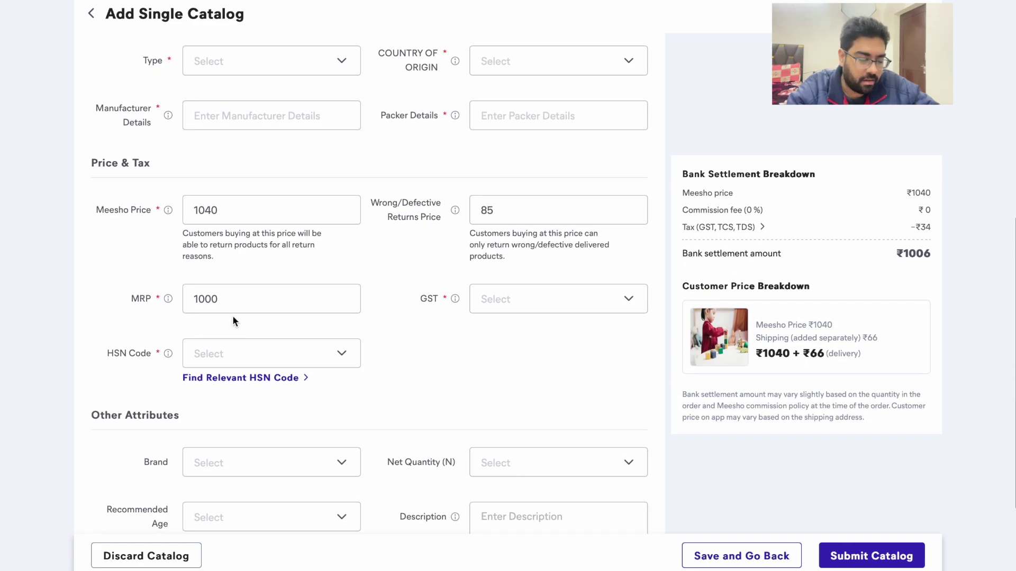
pyautogui.click(265, 209)
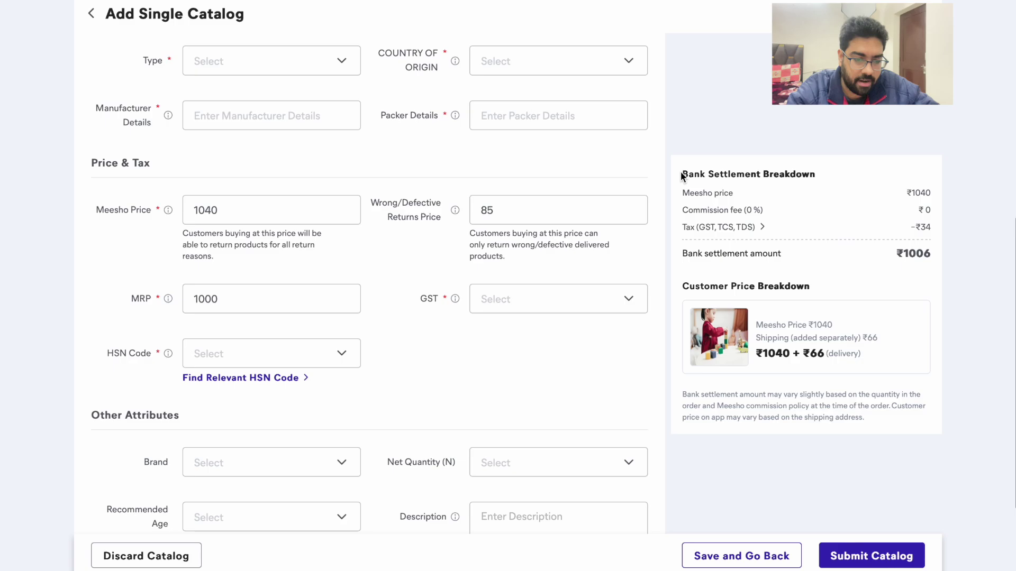
pyautogui.moveTo(681, 173); pyautogui.dragTo(942, 387)
pyautogui.click(948, 399)
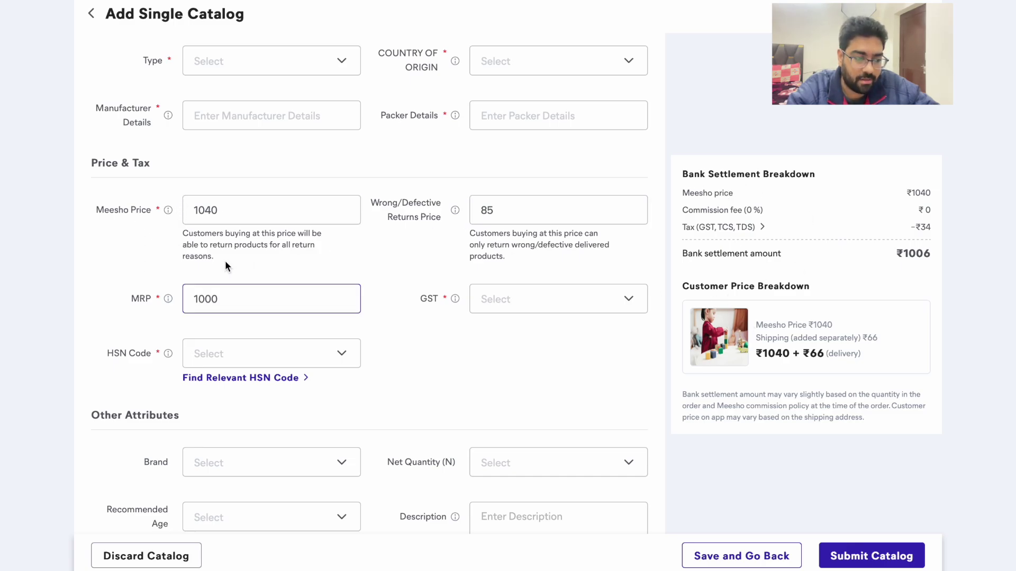
pyautogui.click(243, 216)
pyautogui.click(552, 250)
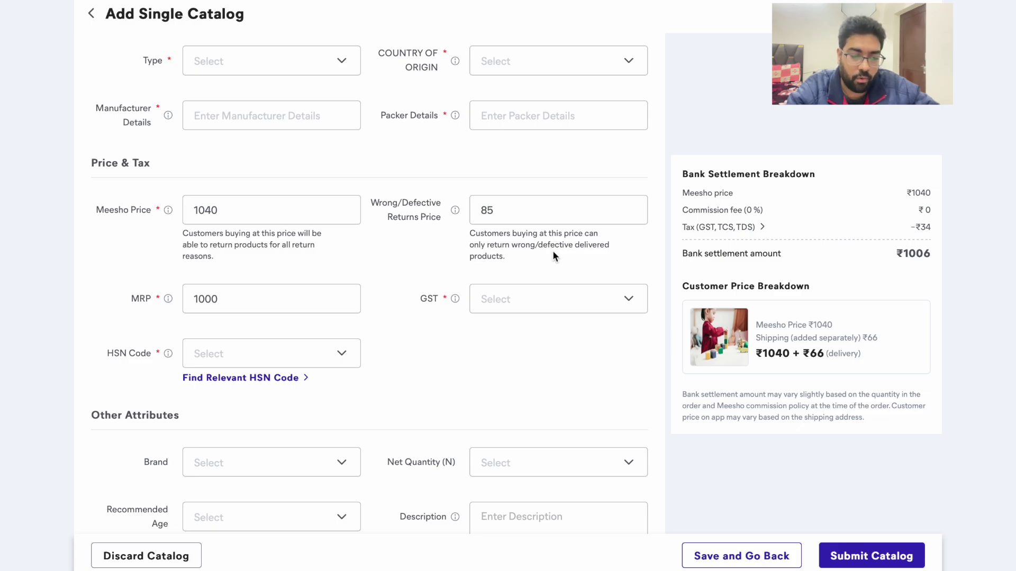
pyautogui.click(353, 309)
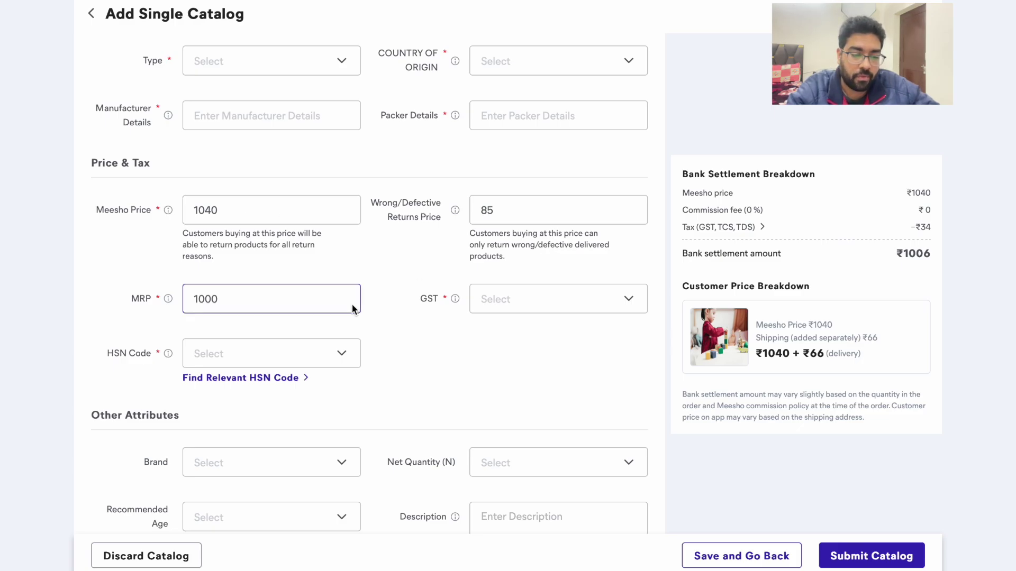
# - Review the product form's sections from Product, Size and Inventory through Product Details and Price & Tax to Other Attributes
pyautogui.scroll(8, 351, 304)
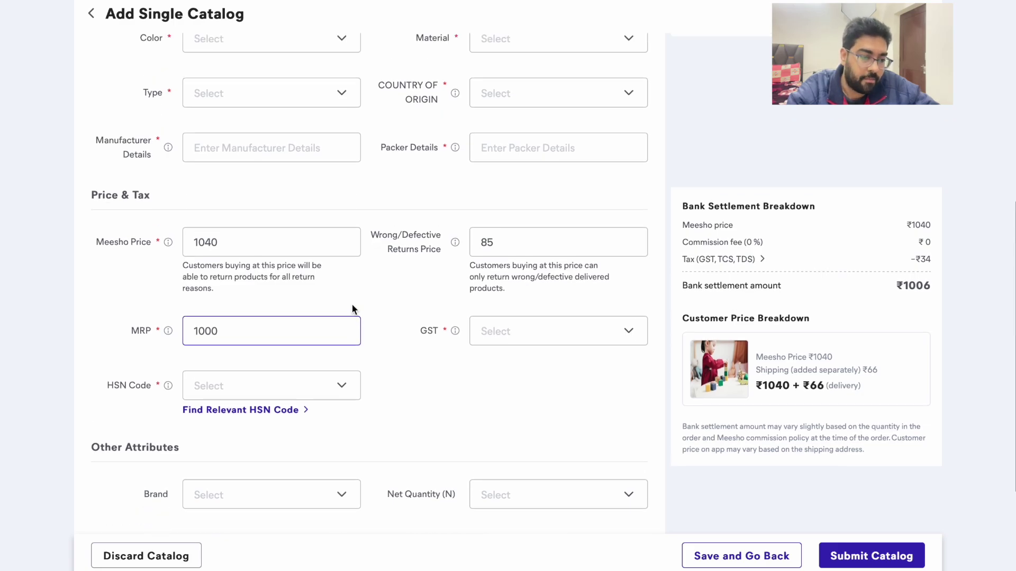
pyautogui.scroll(-5, 351, 303)
pyautogui.scroll(-5, 351, 304)
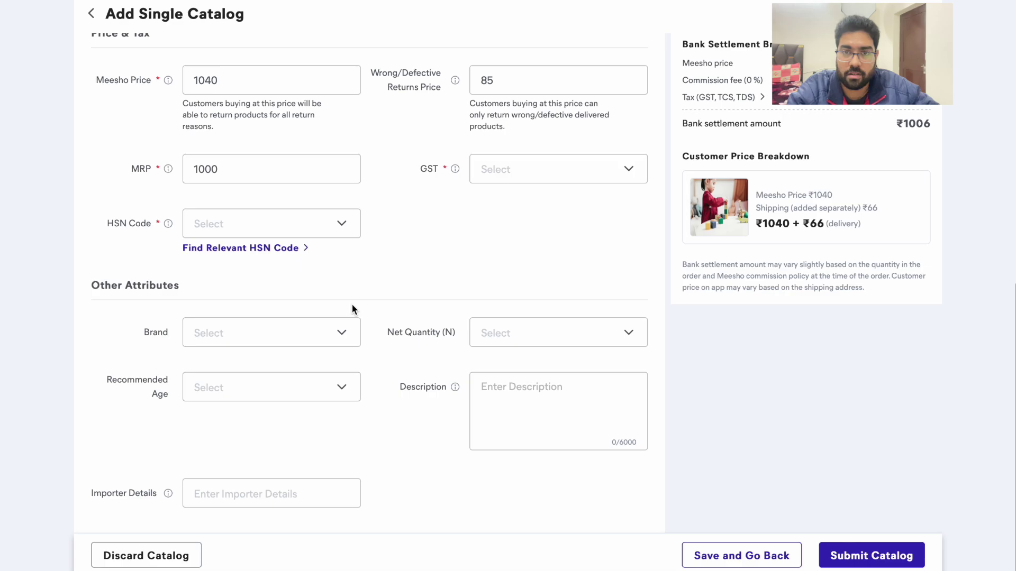
pyautogui.scroll(10, 354, 309)
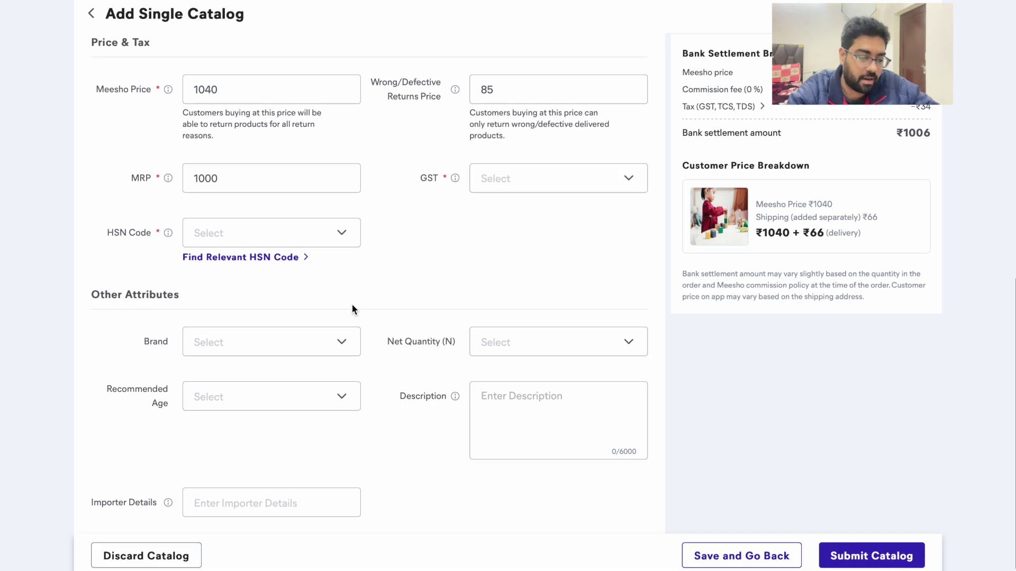
pyautogui.scroll(-6, 351, 303)
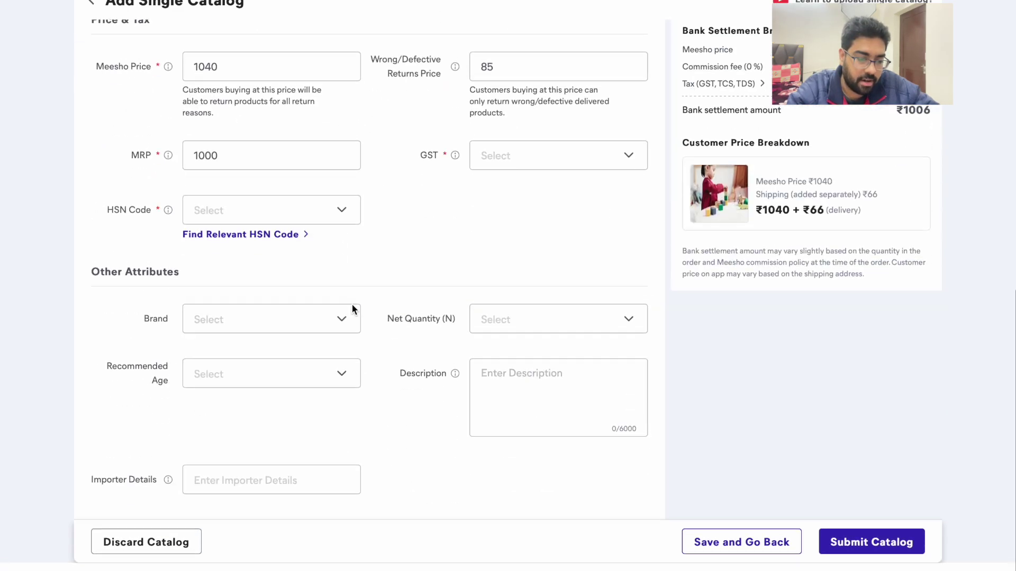
pyautogui.scroll(7, 351, 303)
pyautogui.scroll(-5, 351, 304)
pyautogui.scroll(-2, 352, 306)
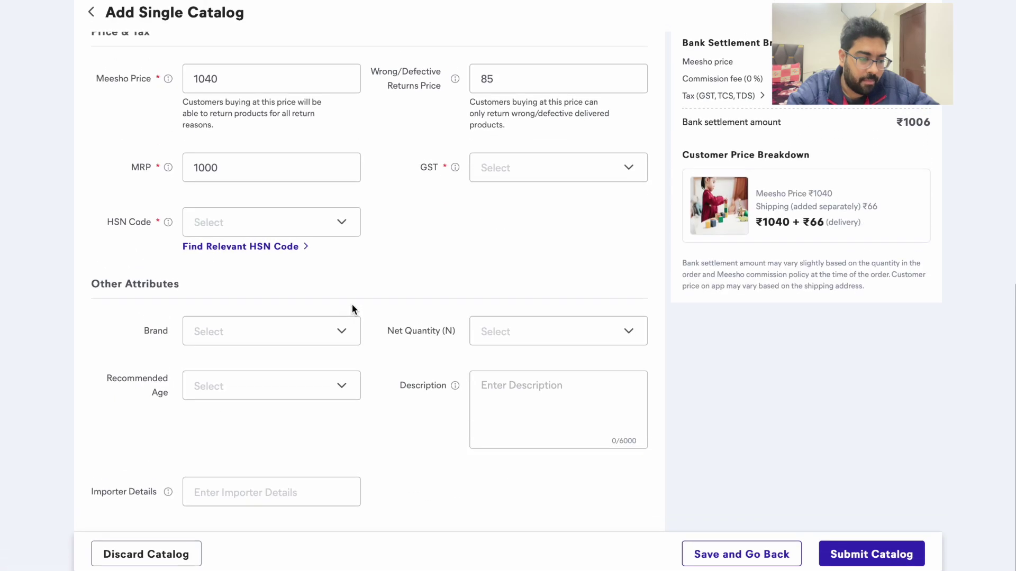
pyautogui.scroll(7, 352, 305)
pyautogui.click(351, 303)
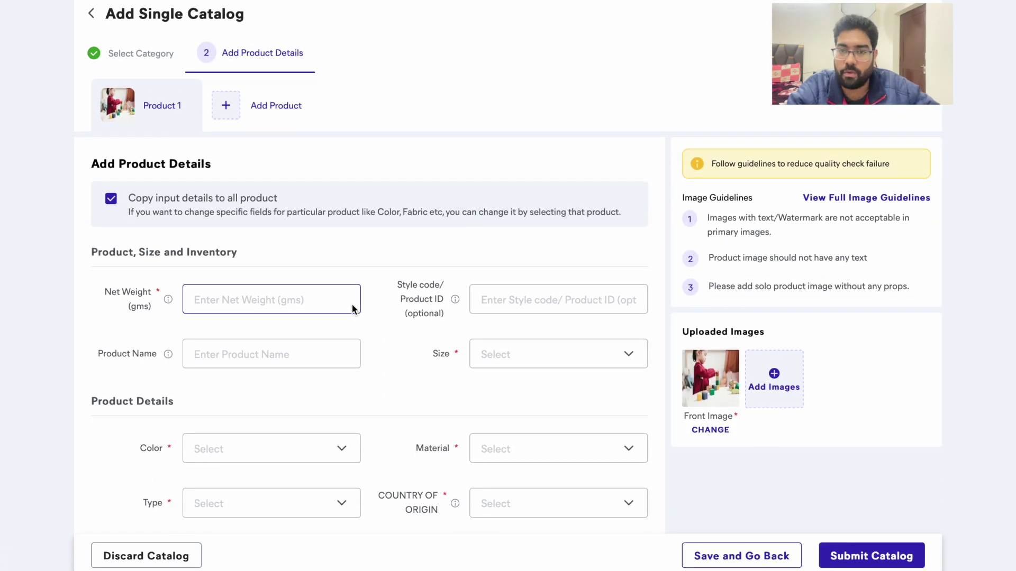
pyautogui.scroll(-3, 353, 307)
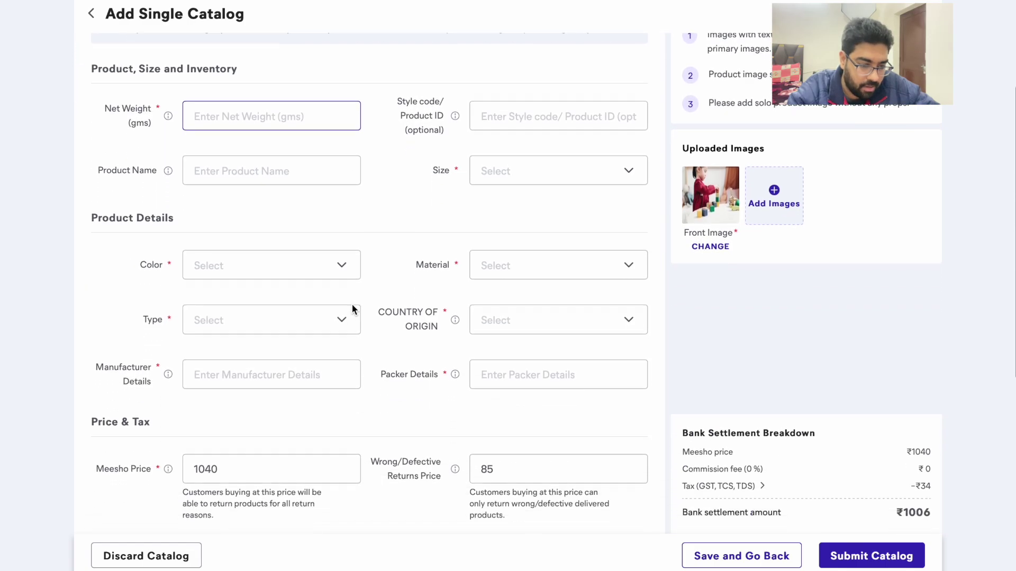
pyautogui.scroll(-4, 353, 309)
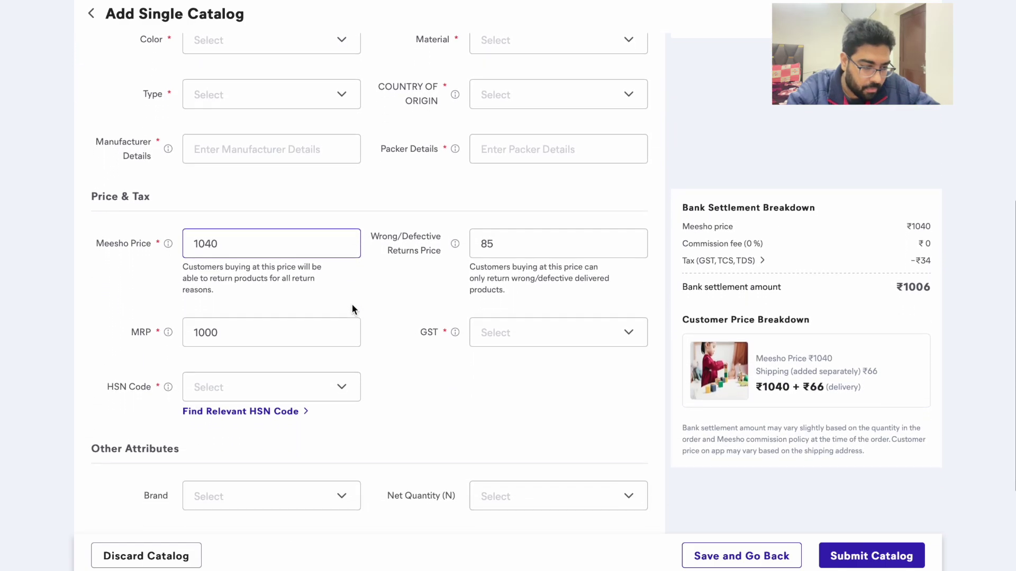
pyautogui.scroll(-3, 352, 303)
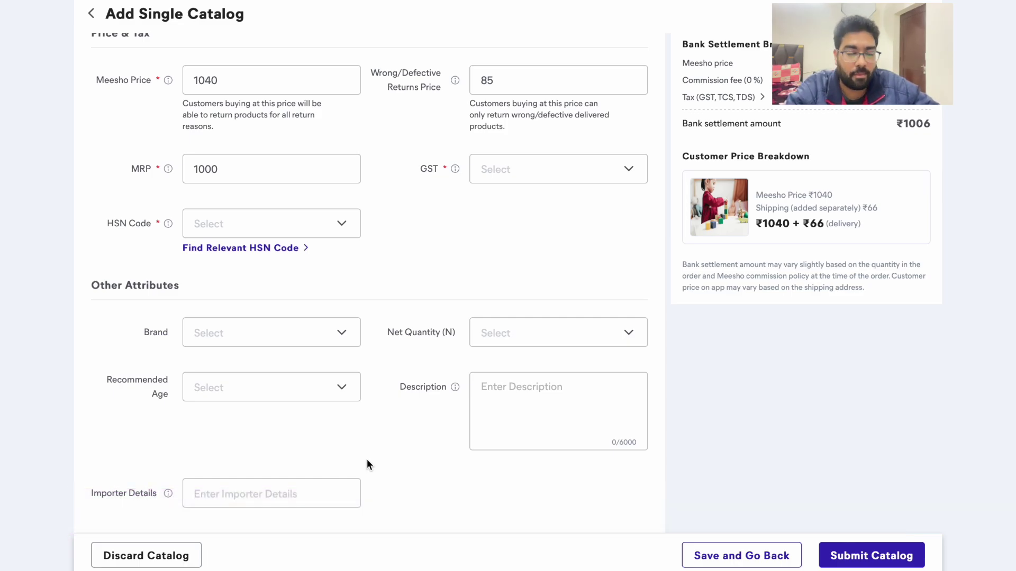
# - Examine the Description field under Other Attributes and compare it with the other product detail fields
pyautogui.click(494, 433)
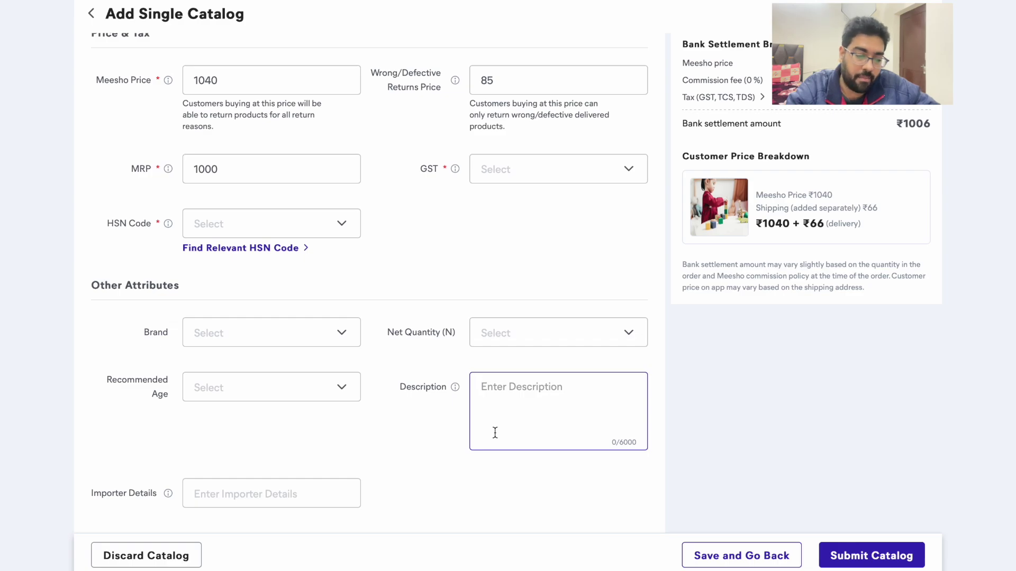
pyautogui.click(421, 451)
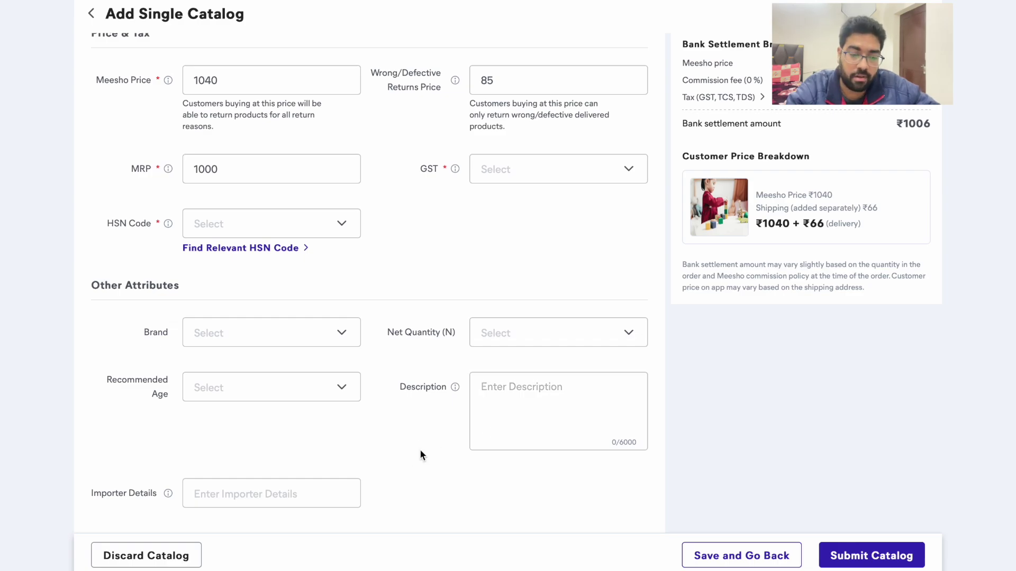
pyautogui.click(517, 443)
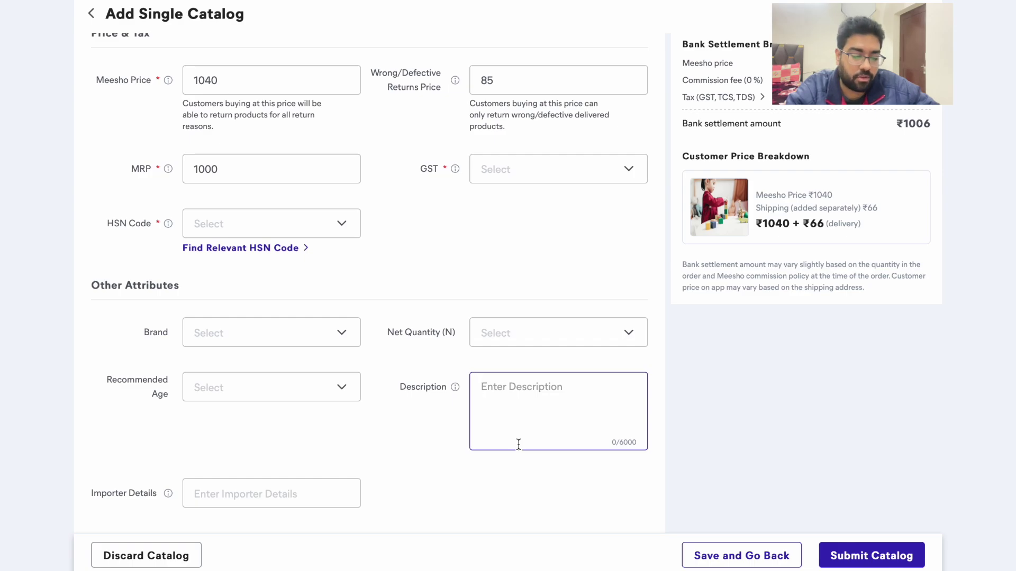
pyautogui.scroll(6, 519, 444)
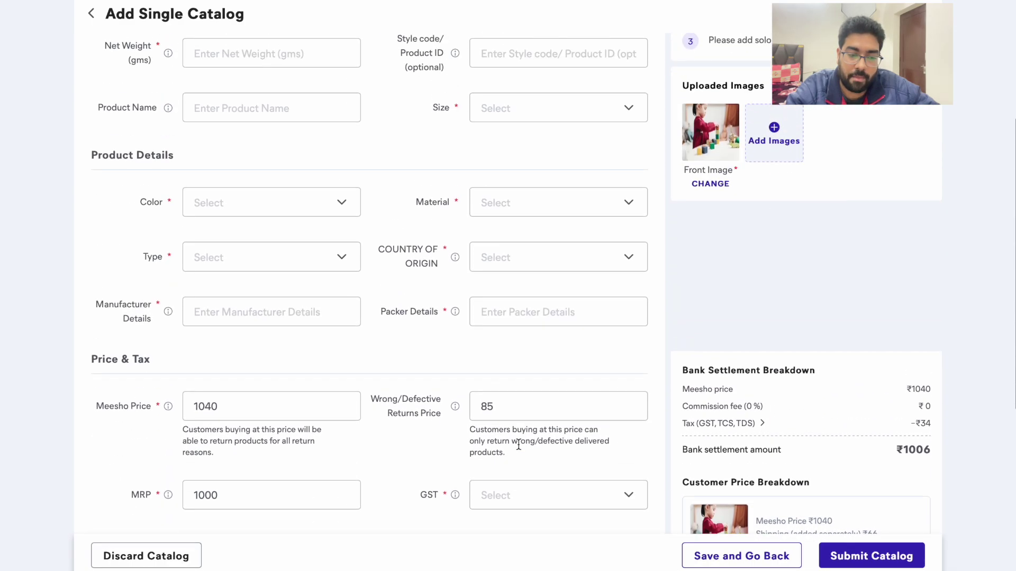
pyautogui.scroll(2, 519, 446)
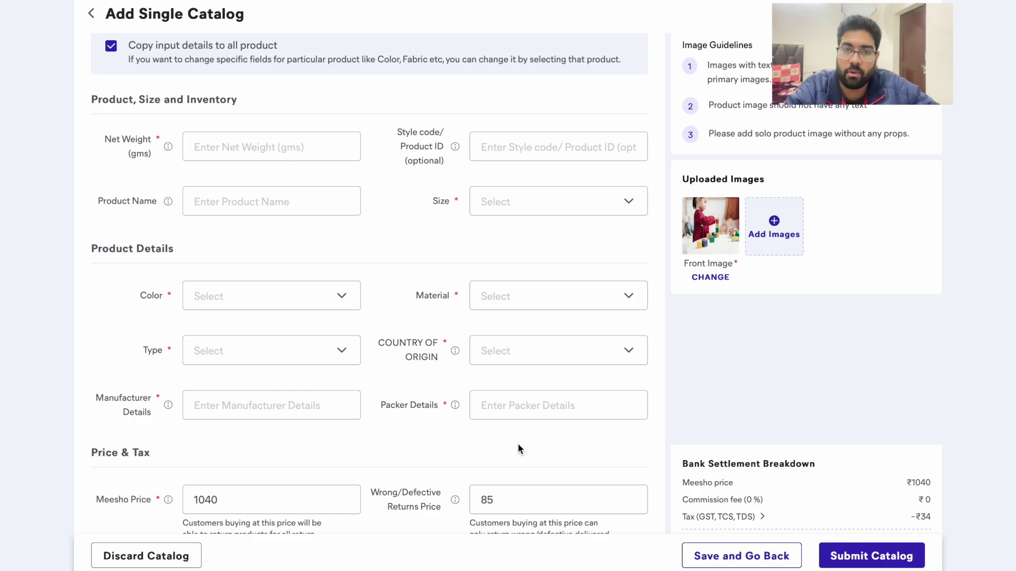
pyautogui.scroll(-8, 518, 445)
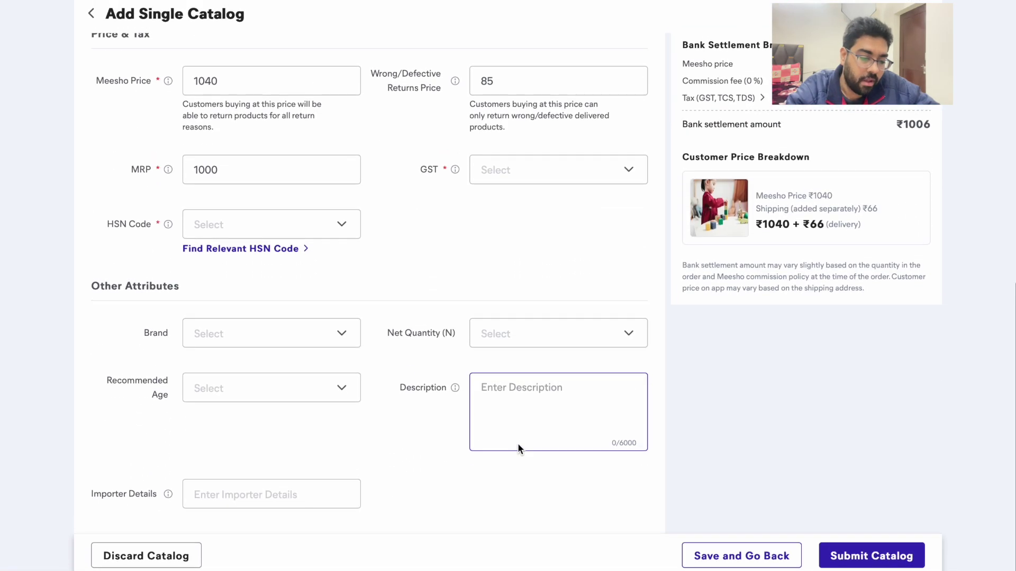
pyautogui.click(510, 509)
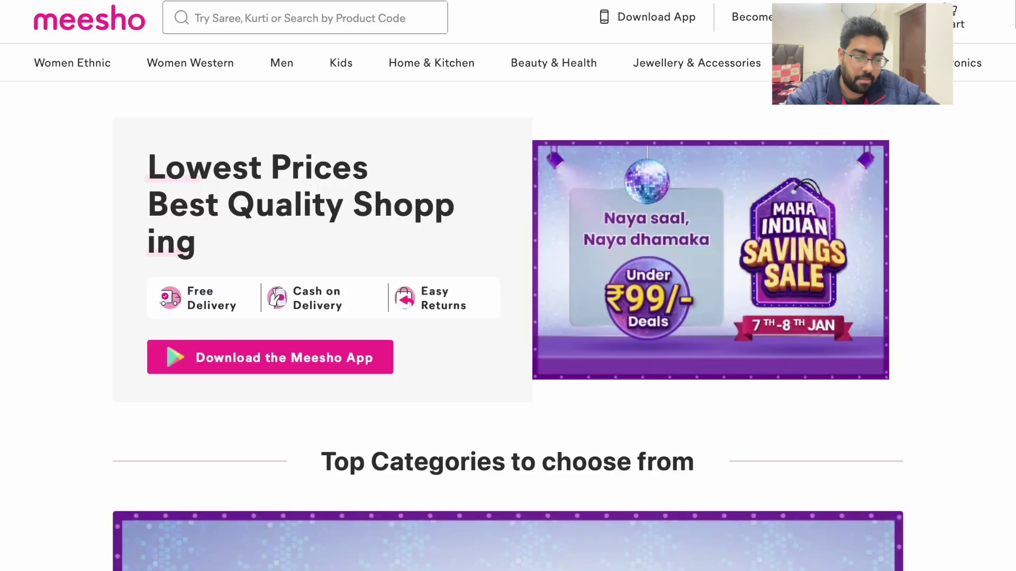
# - Switch to the Meesho shopping site and enter "stacking toy" in its product search to get keyword suggestions
pyautogui.moveTo(432, 63)
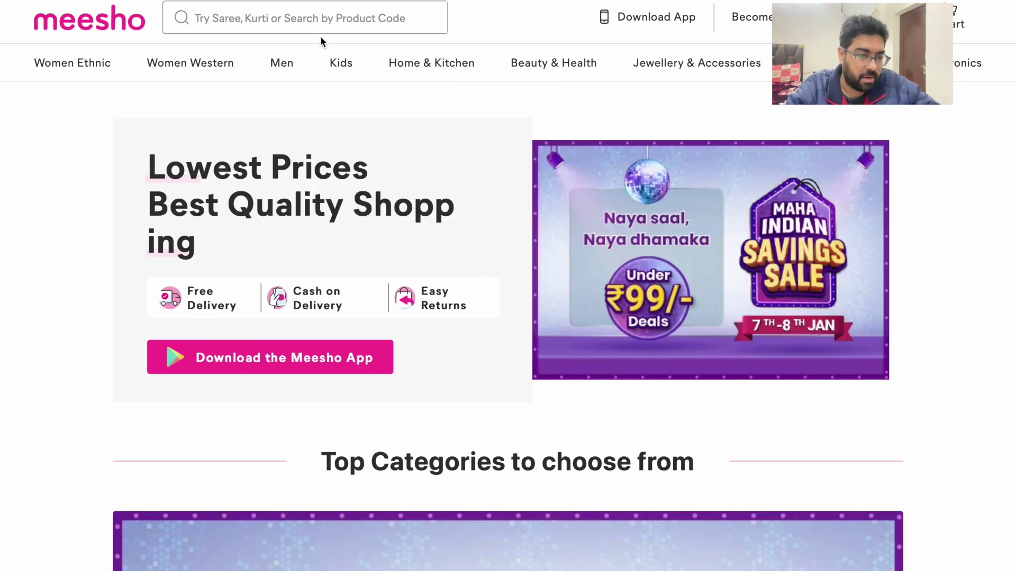
pyautogui.click(305, 22)
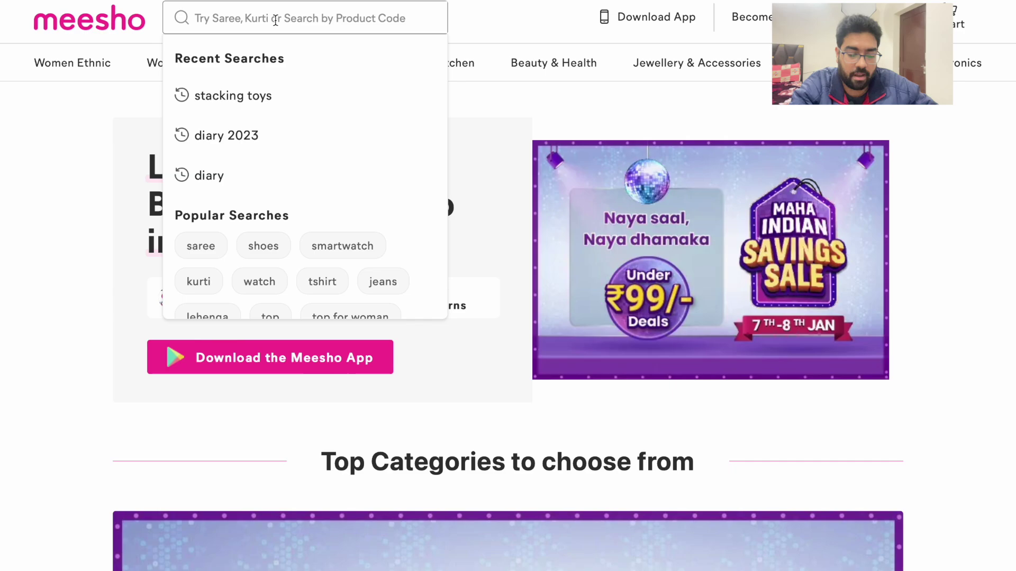
pyautogui.write('stackin')
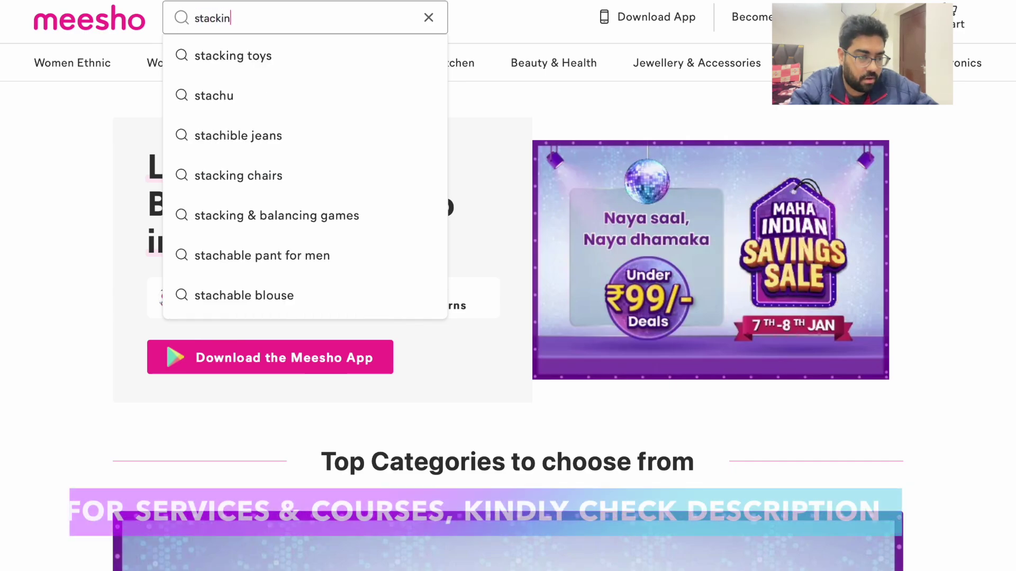
pyautogui.write('g toy')
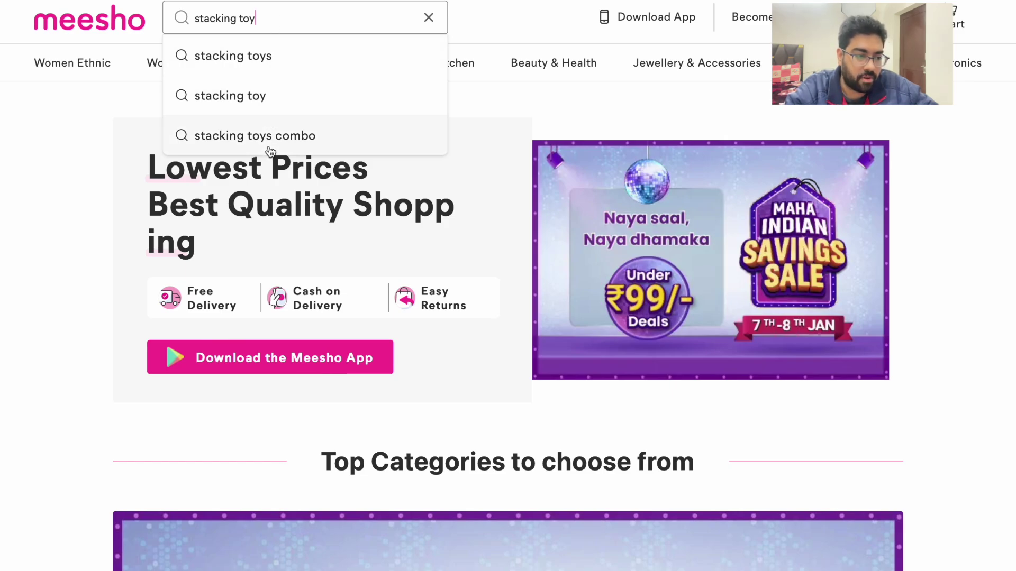
# - Copy the search term "stacking toy" into the draft product's Description field and start a new line after it
pyautogui.click(295, 23)
pyautogui.hotkey('ctrl', 'a')
pyautogui.hotkey('ctrl', 'c')
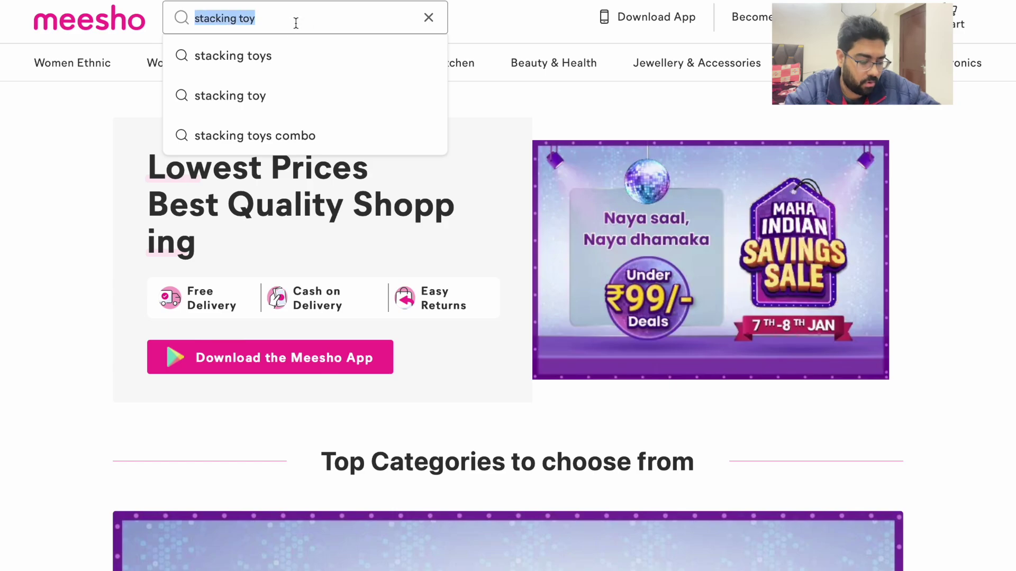
pyautogui.click(322, 1)
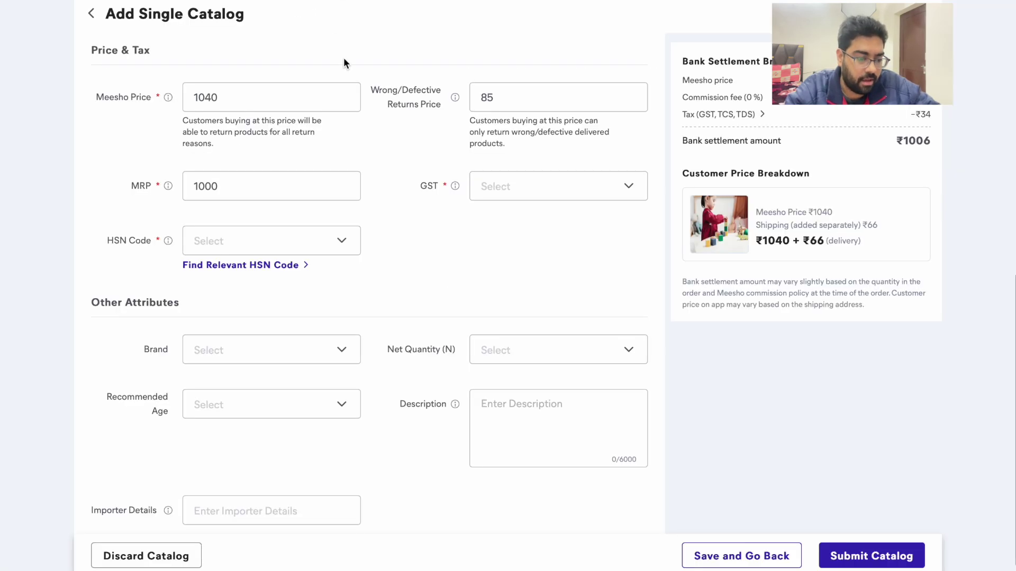
pyautogui.click(524, 418)
pyautogui.hotkey('ctrl', 'v')
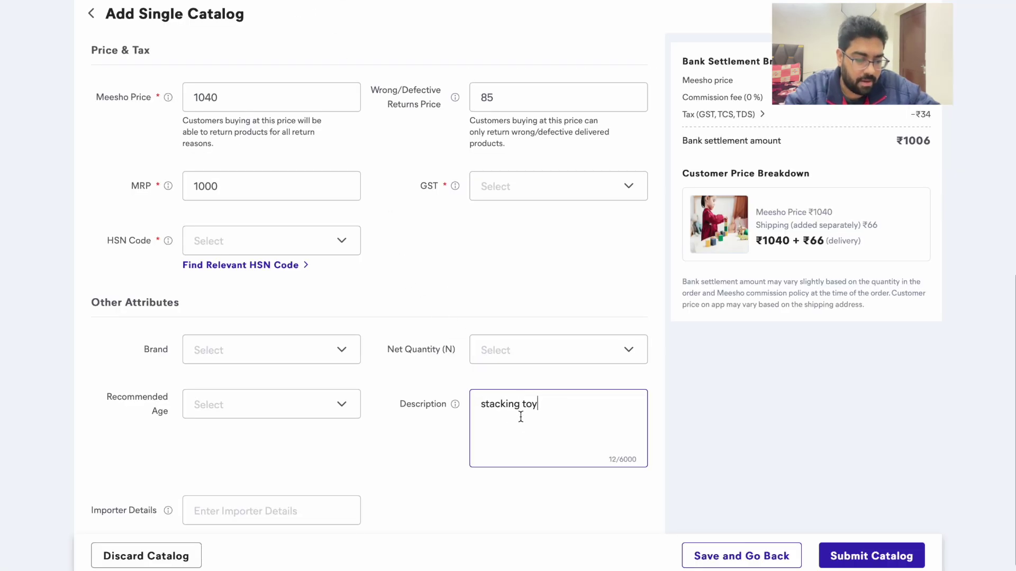
pyautogui.press('Return')
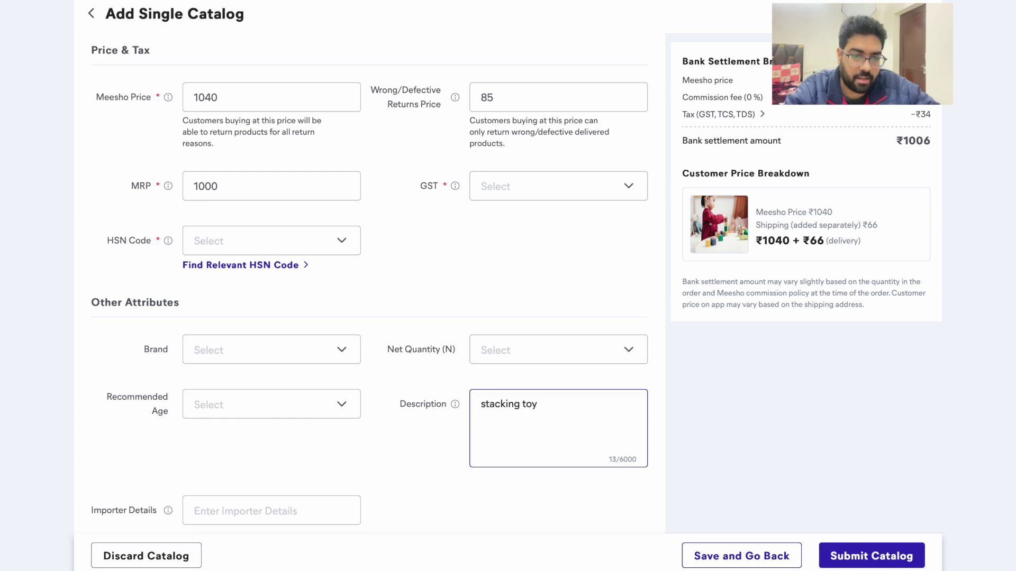
# - Extend the shopping site's search term to "stacking toys", copy it into the draft's Description, and start a new line
pyautogui.hotkey('ctrl', 'Tab')
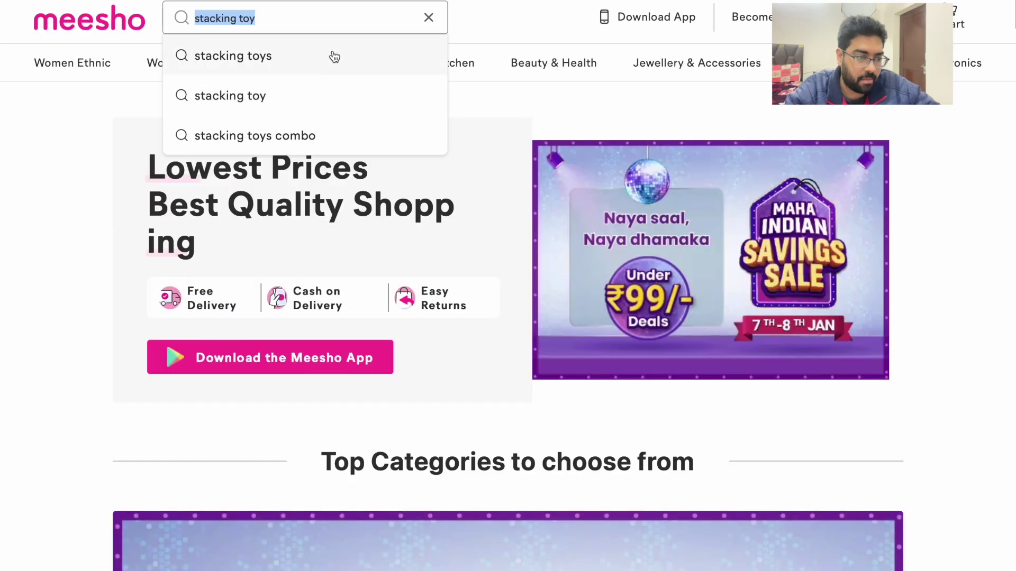
pyautogui.press('Right')
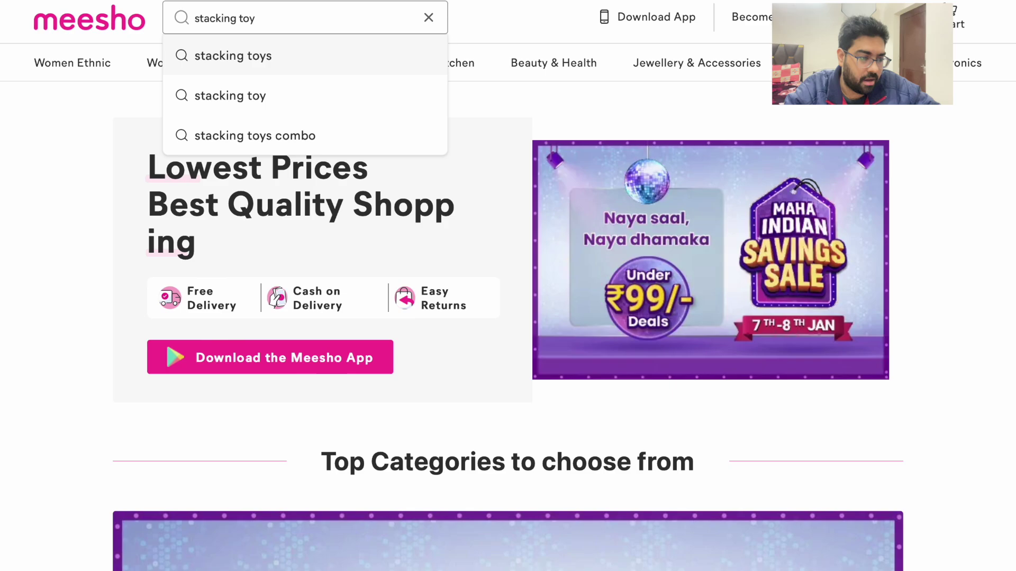
pyautogui.write('s')
pyautogui.tripleClick(310, 25)
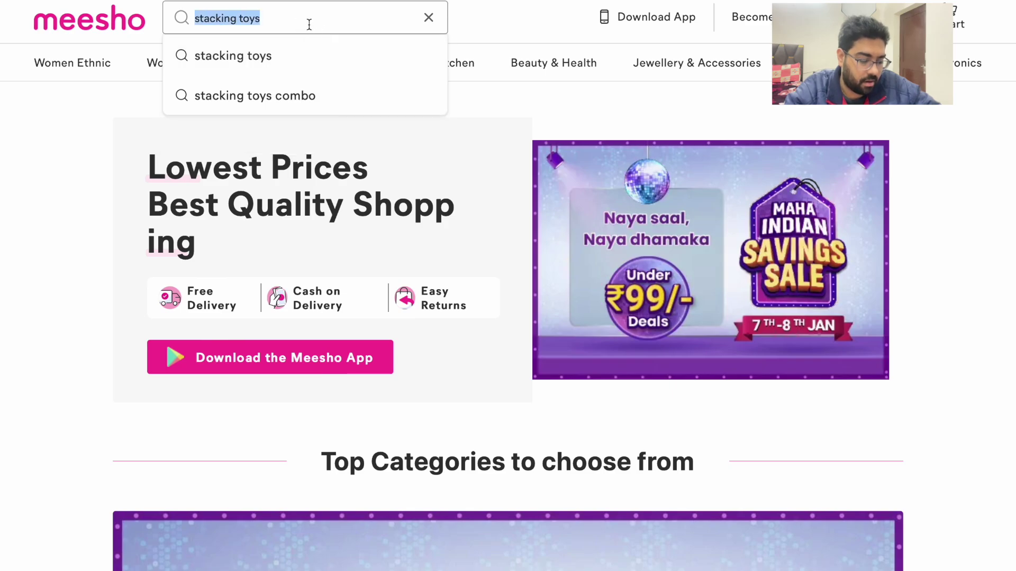
pyautogui.hotkey('ctrl', 'c')
pyautogui.hotkey('ctrl', 'Tab')
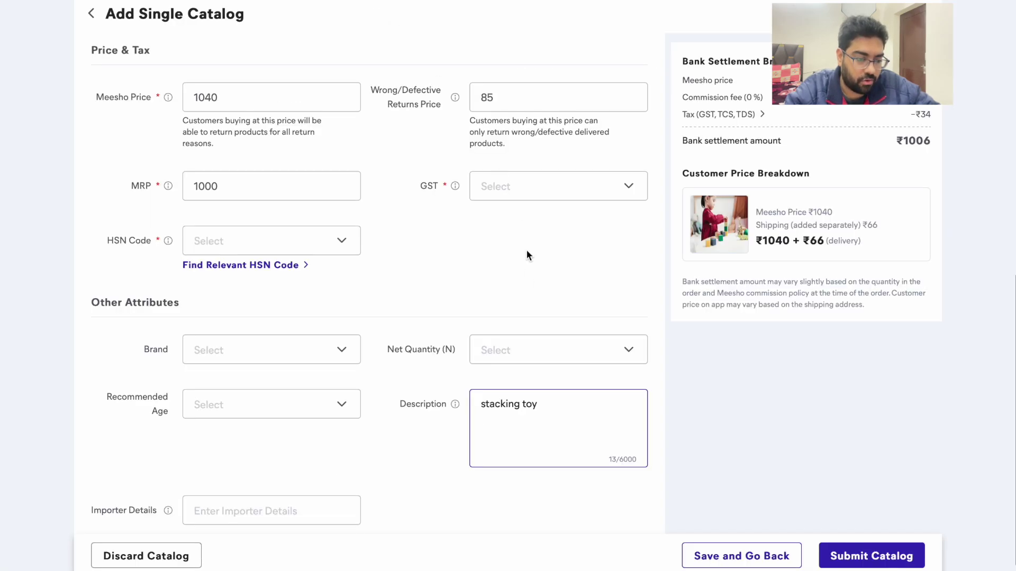
pyautogui.hotkey('ctrl', 'v')
pyautogui.press('Return')
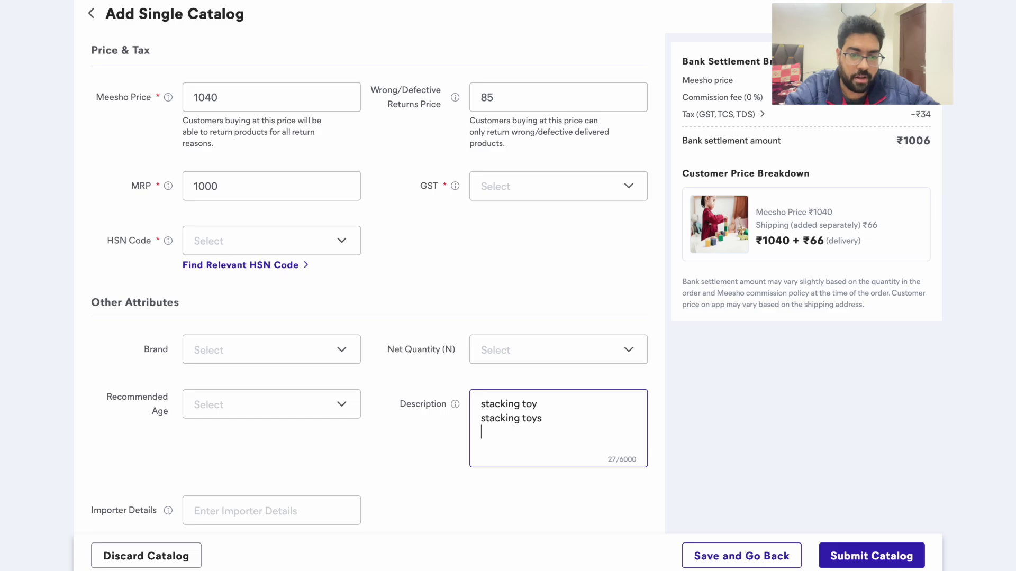
# - Extend the shopping site's search term to "stacking toys combo" and copy it into the draft product's Description
pyautogui.hotkey('ctrl', 'Tab')
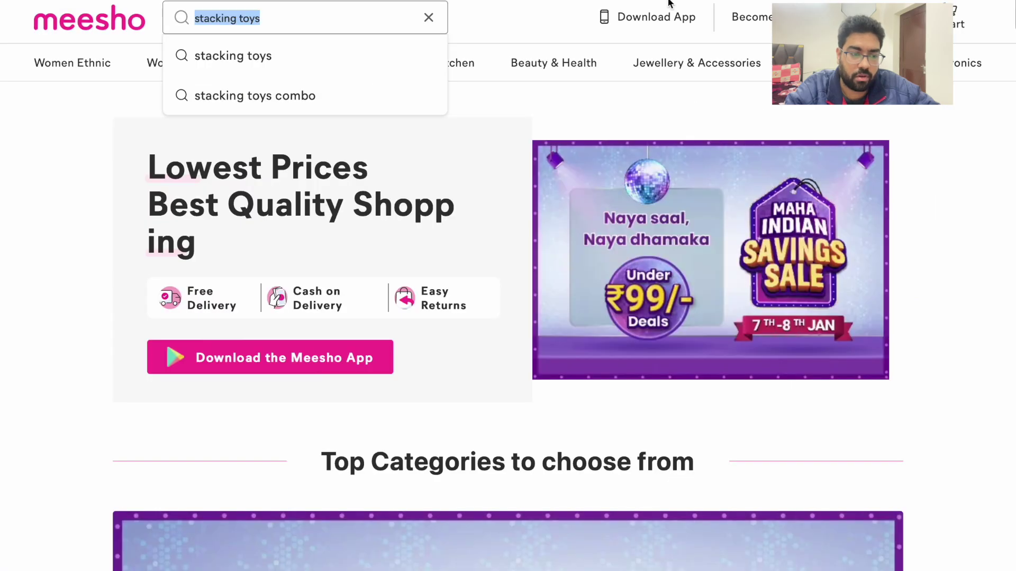
pyautogui.click(320, 25)
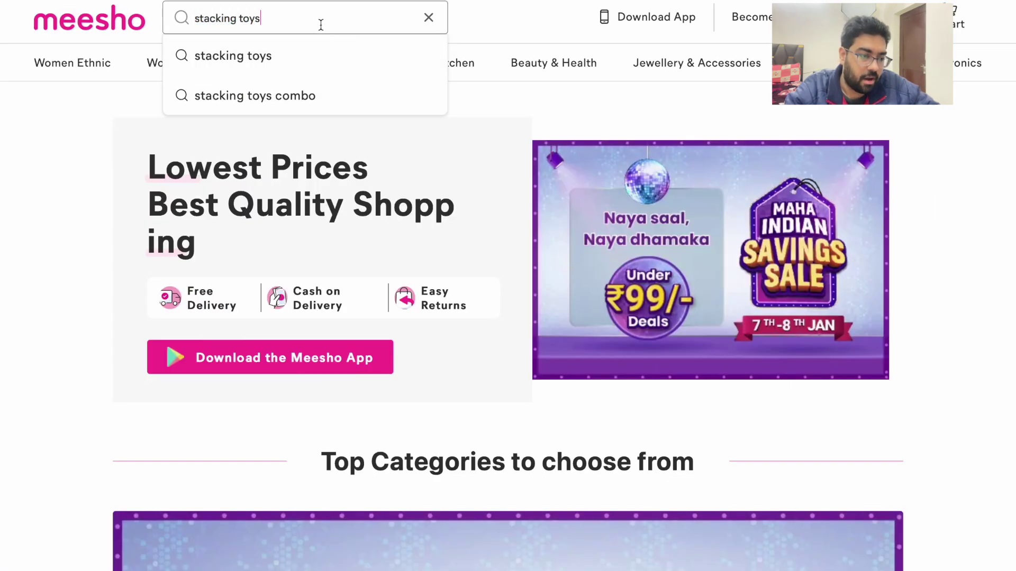
pyautogui.write('combo')
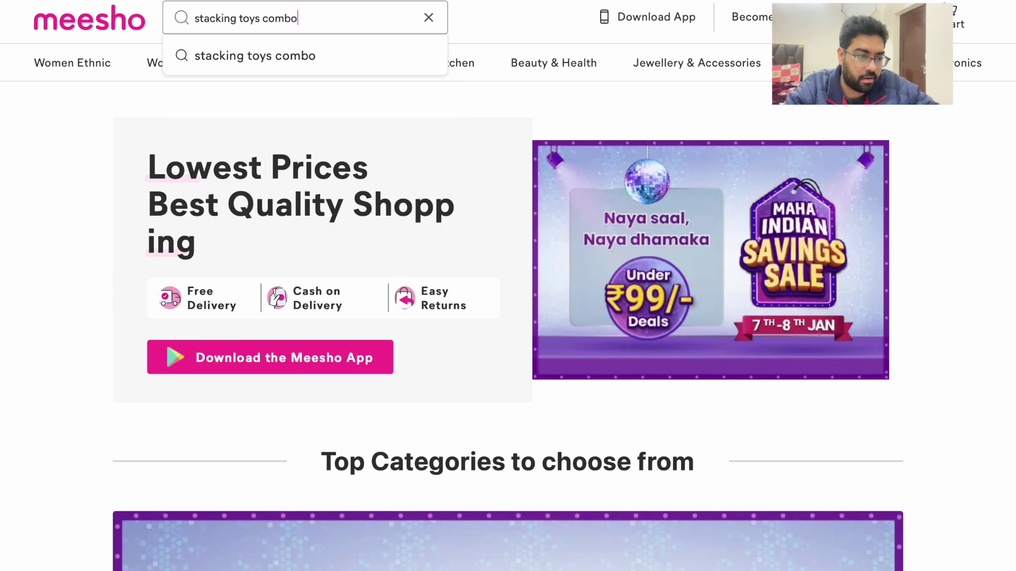
pyautogui.hotkey('ctrl', 'a')
pyautogui.hotkey('ctrl', 'c')
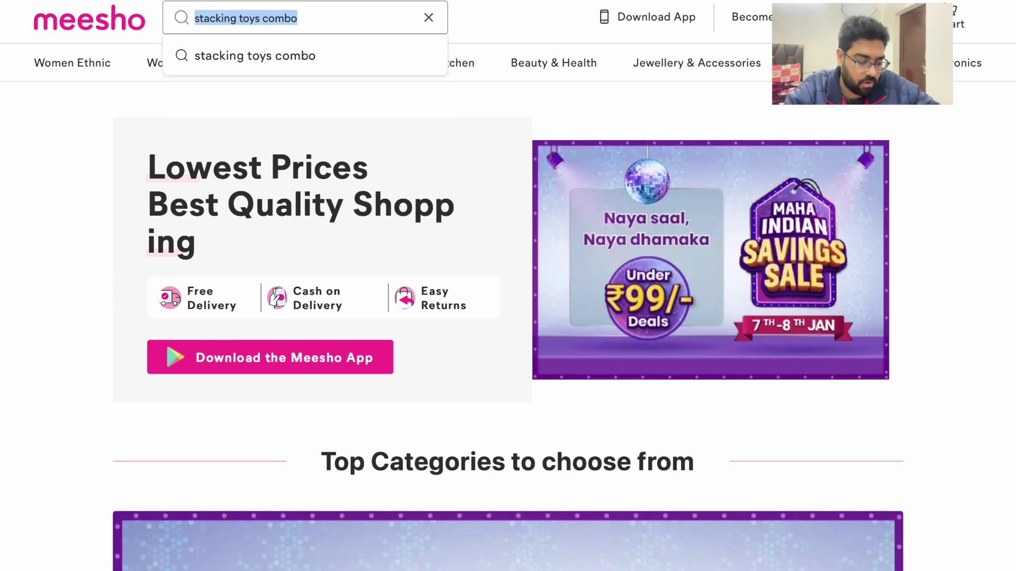
pyautogui.click(323, 0)
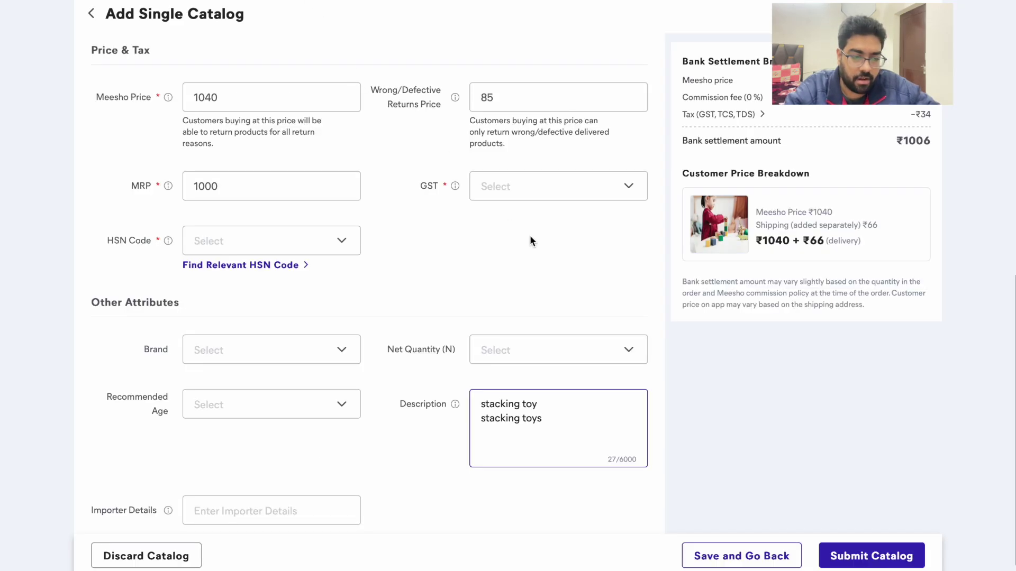
pyautogui.hotkey('ctrl', 'v')
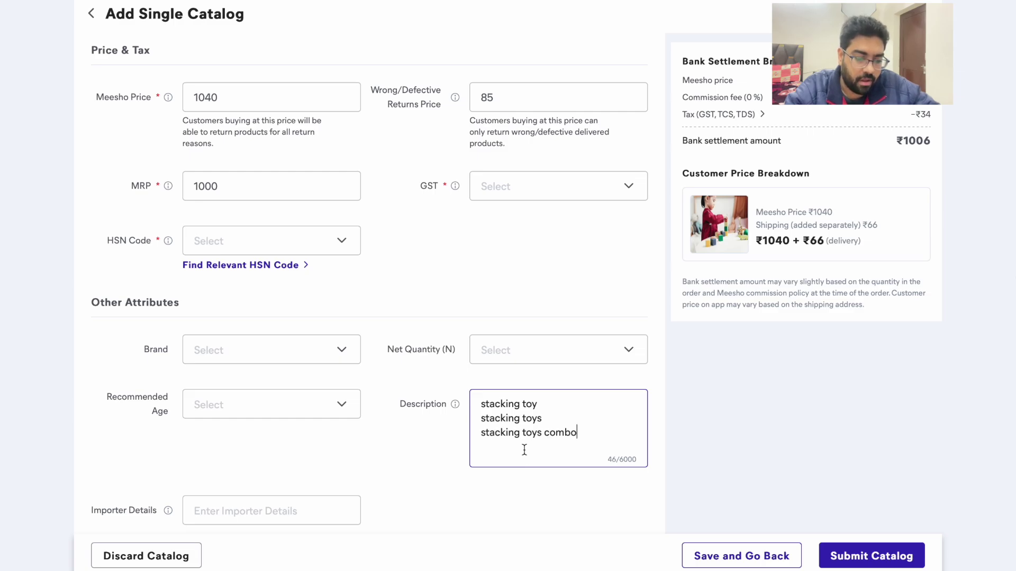
# - Enter "puzzle for kids" in the shopping site's search and copy it onto a new line of the Description
pyautogui.click(320, 0)
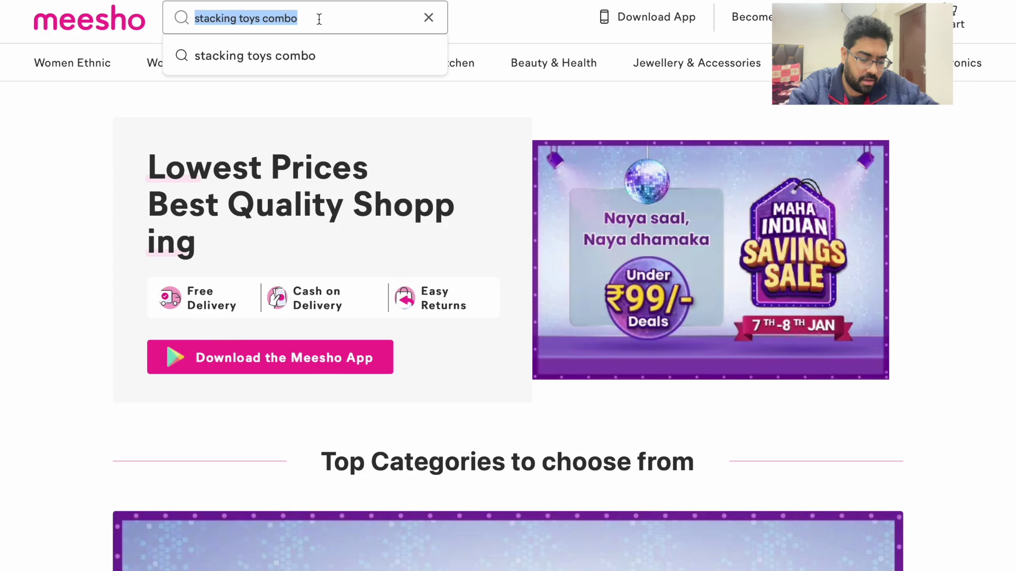
pyautogui.write('puzzle')
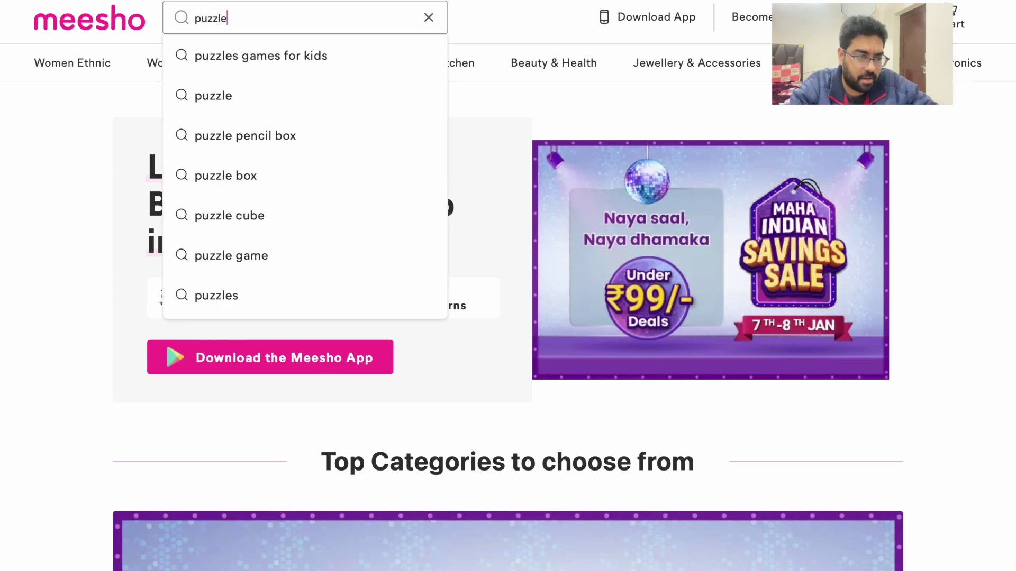
pyautogui.write(' for k')
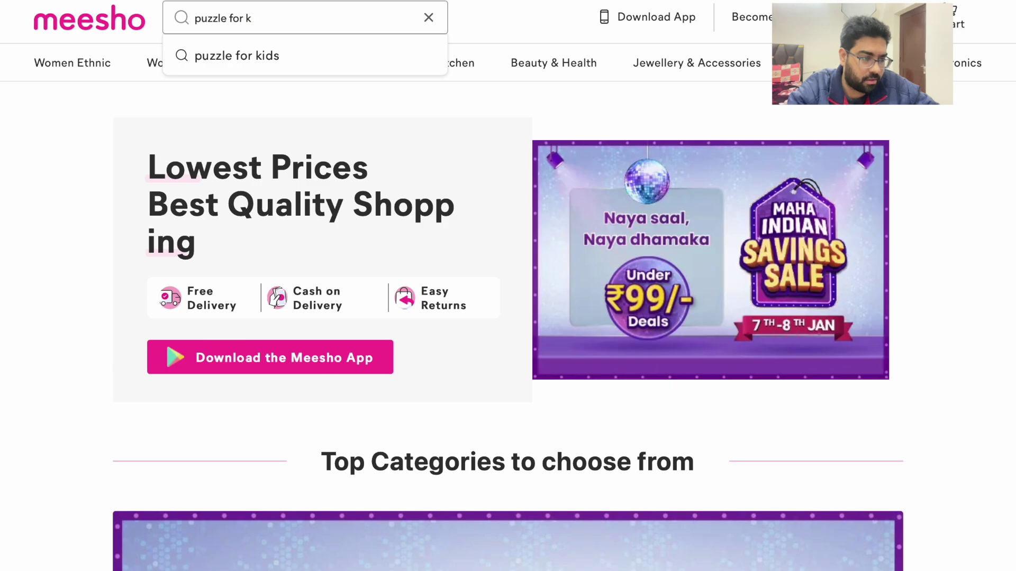
pyautogui.write('ids')
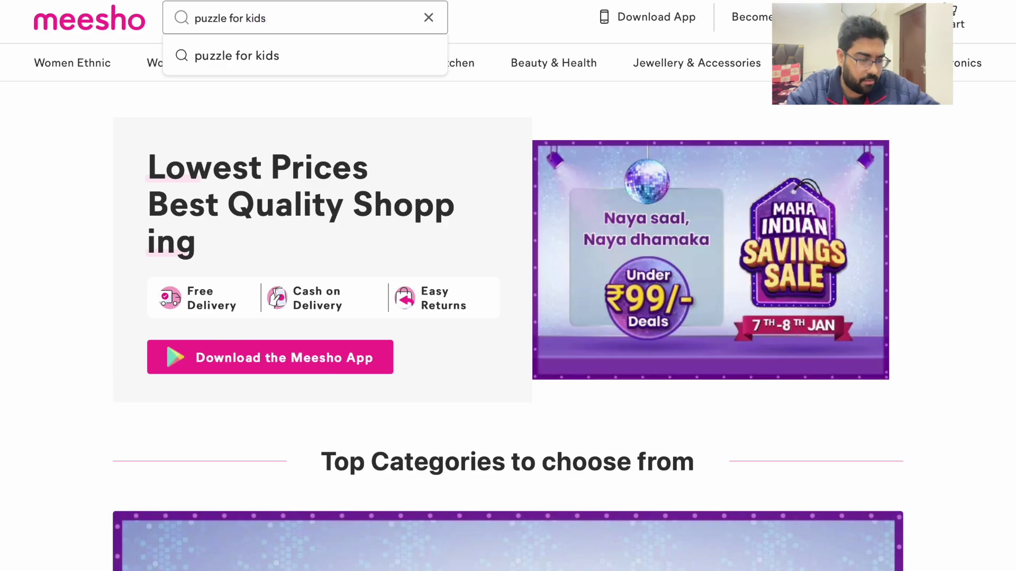
pyautogui.hotkey('ctrl', 'a')
pyautogui.hotkey('ctrl', 'c')
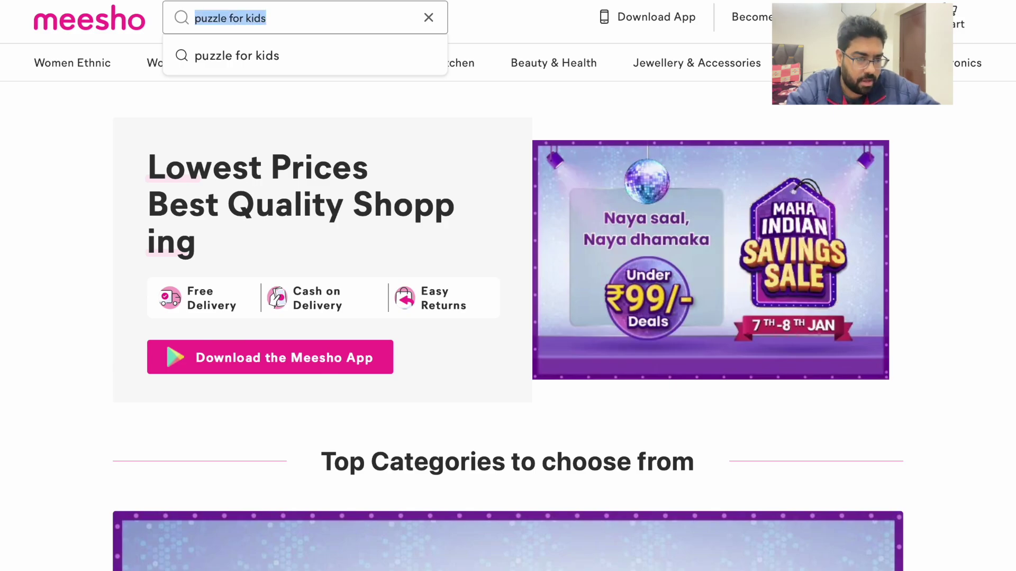
pyautogui.hotkey('ctrl', 'Tab')
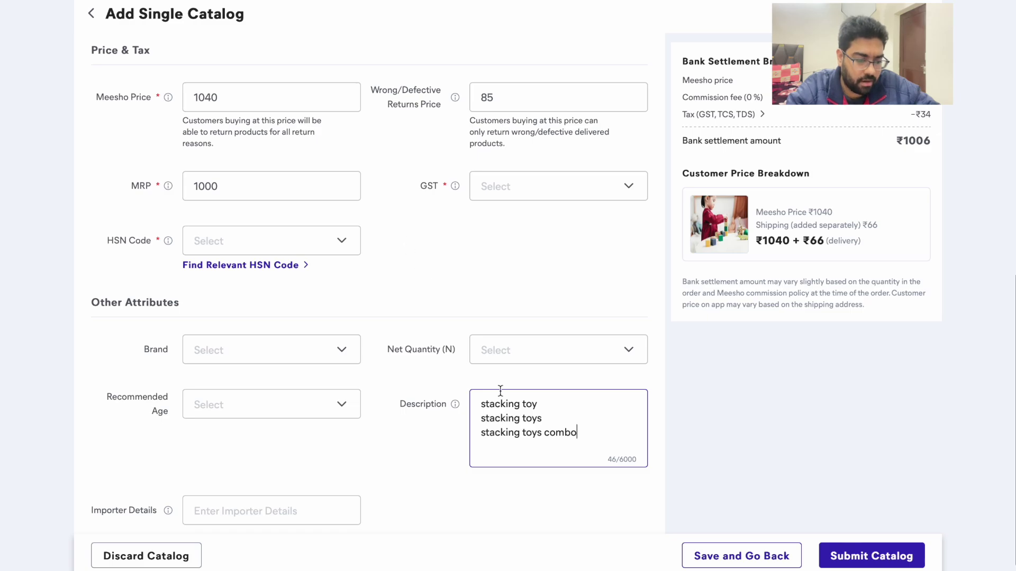
pyautogui.press('Return')
pyautogui.hotkey('ctrl', 'v')
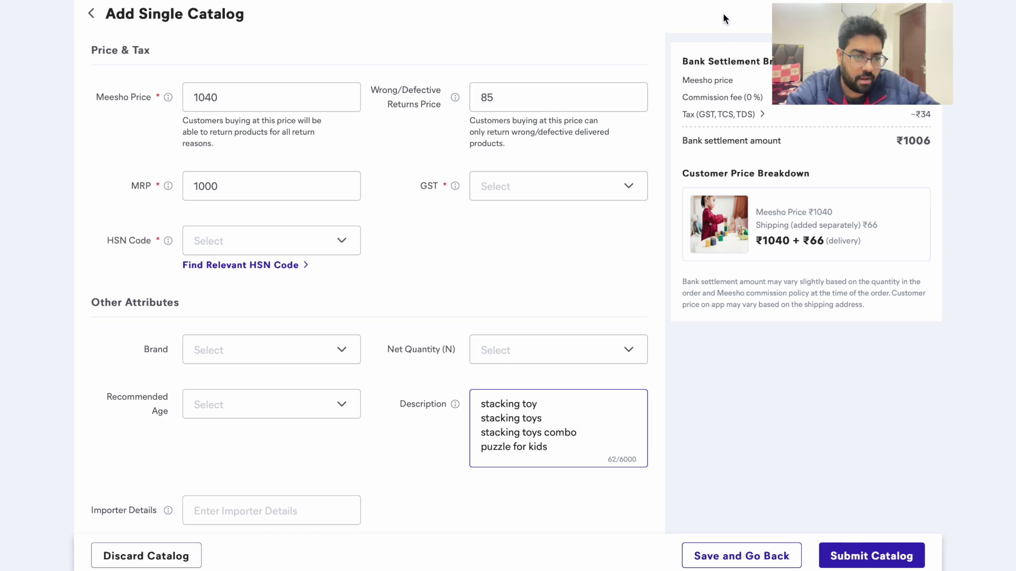
# - Replace the shopping site's search term with "kids puzzle" to get further keyword suggestions
pyautogui.hotkey('ctrl', 'shift', 'Tab')
pyautogui.doubleClick(363, 24)
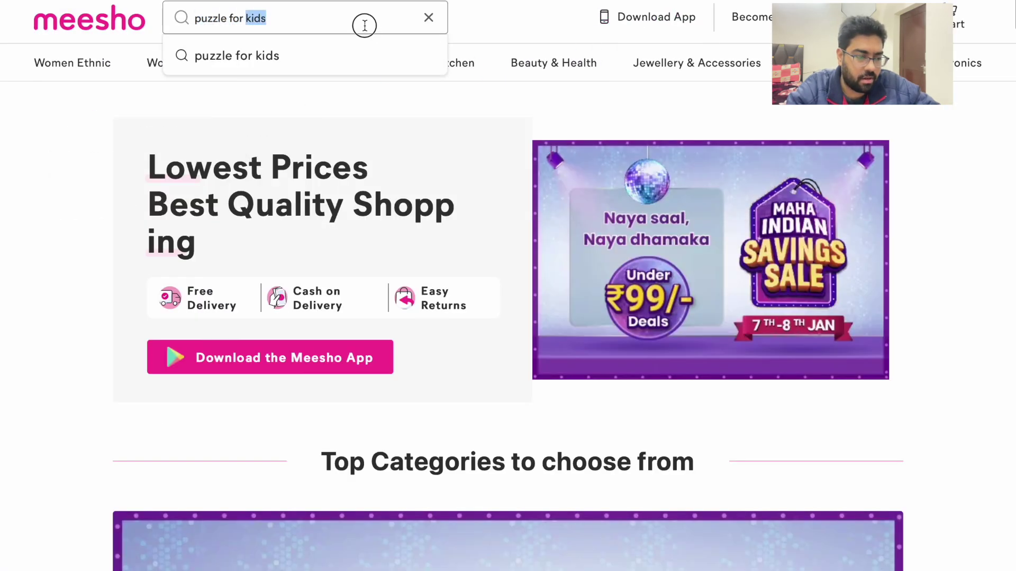
pyautogui.press('BackSpace')
pyautogui.press('BackSpace')
pyautogui.press('BackSpace')
pyautogui.press('BackSpace')
pyautogui.press('BackSpace')
pyautogui.press('BackSpace')
pyautogui.press('BackSpace')
pyautogui.press('BackSpace')
pyautogui.press('BackSpace')
pyautogui.press('BackSpace')
pyautogui.press('BackSpace')
pyautogui.press('BackSpace')
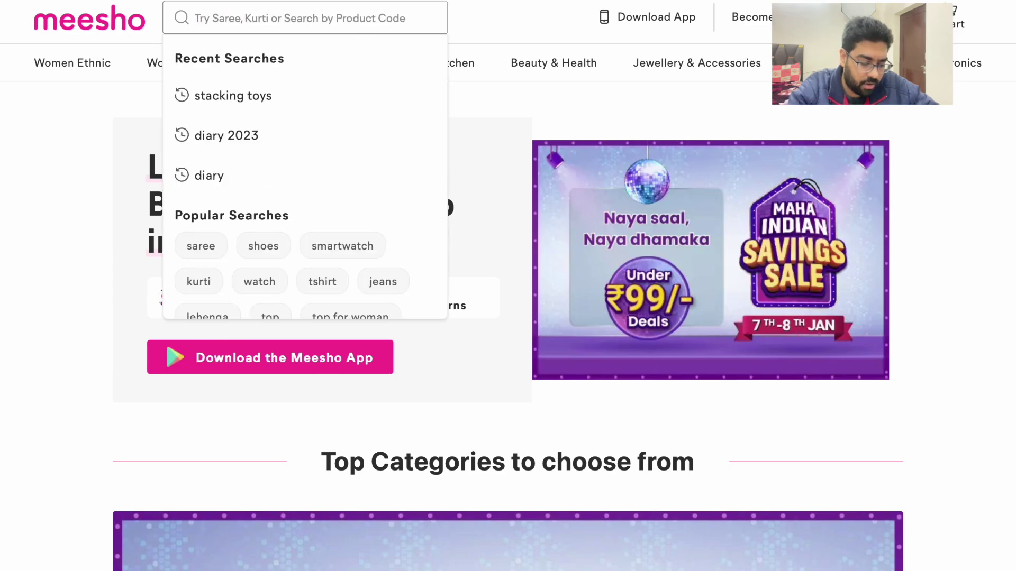
pyautogui.write('kids u')
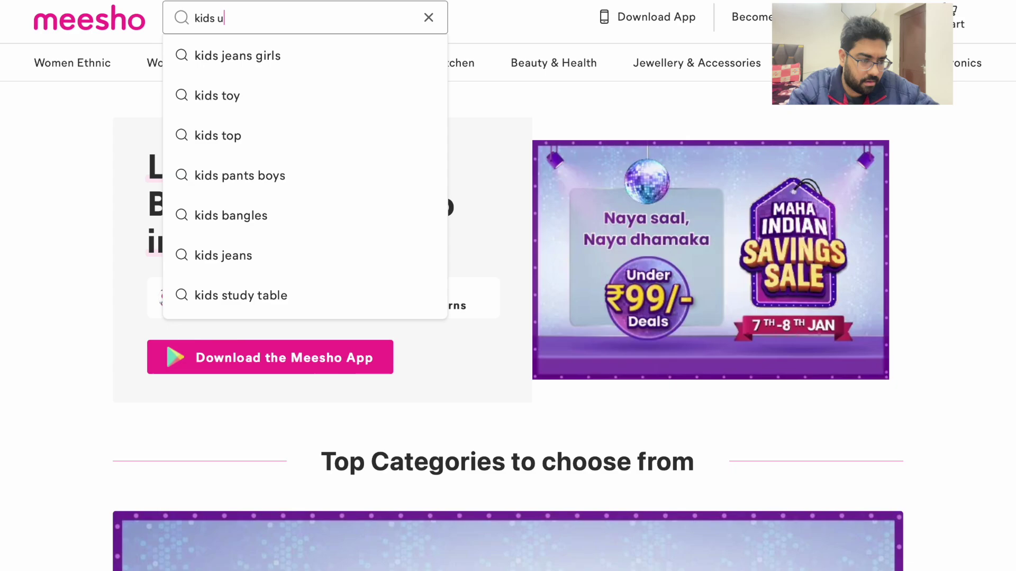
pyautogui.press('BackSpace')
pyautogui.write('pixx')
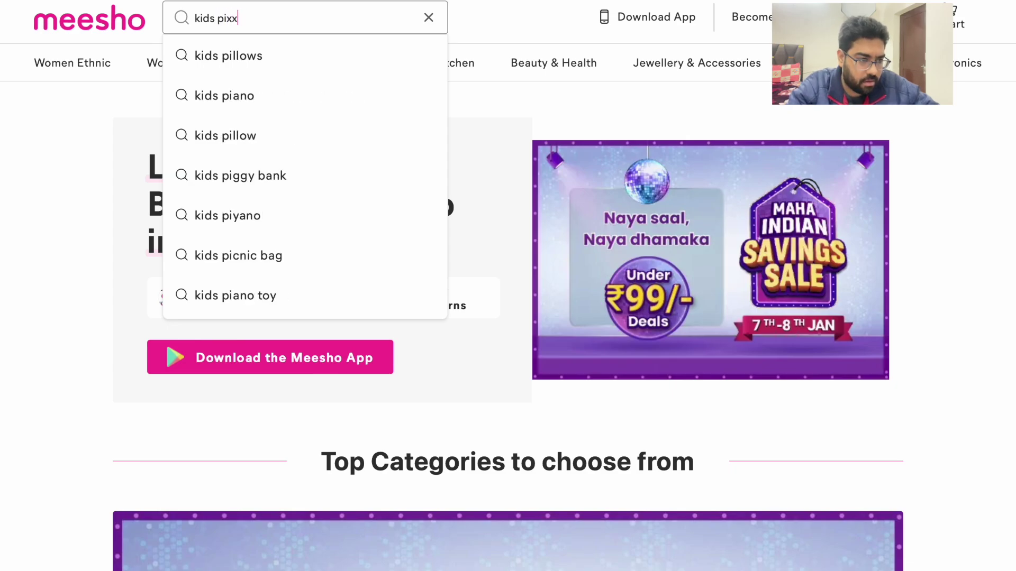
pyautogui.press('BackSpace')
pyautogui.press('BackSpace')
pyautogui.write('zzl')
pyautogui.press('BackSpace')
pyautogui.press('BackSpace')
pyautogui.press('BackSpace')
pyautogui.write('uzzle')
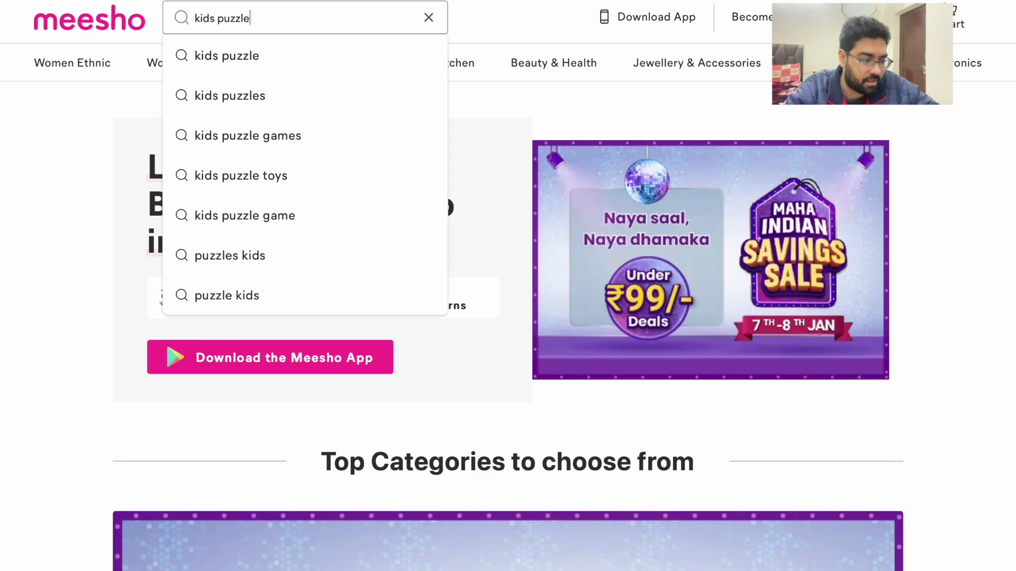
# - Complete the search term as "kids puzzle toys" and copy it onto a new line of the draft's Description
pyautogui.write('toys')
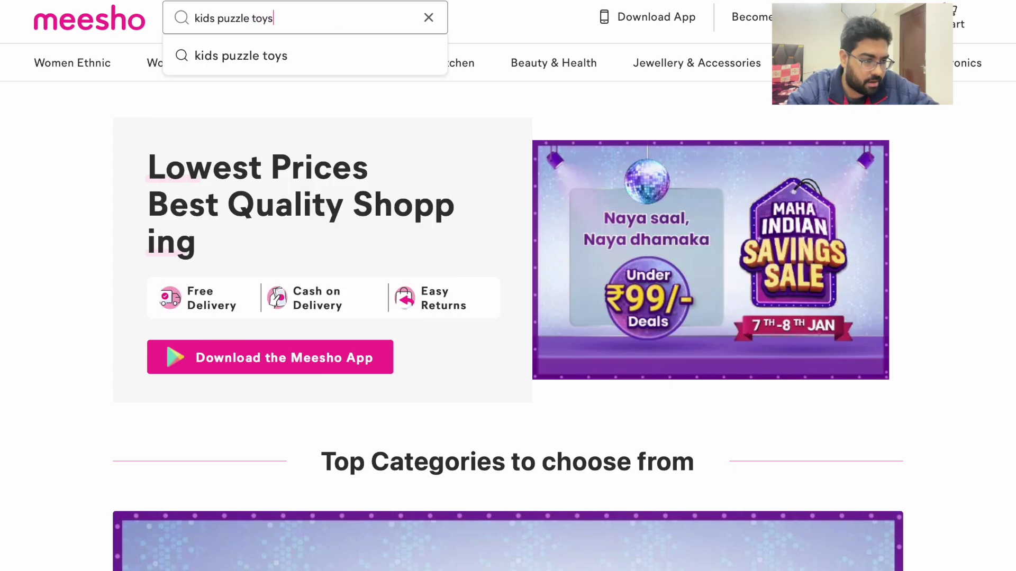
pyautogui.tripleClick(333, 25)
pyautogui.hotkey('ctrl', 'c')
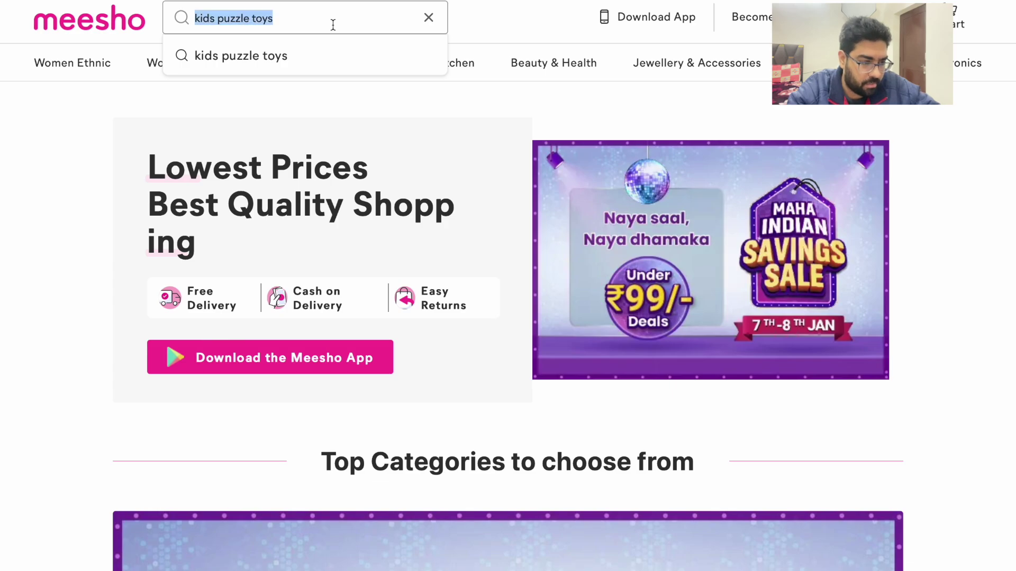
pyautogui.hotkey('ctrl', 'Tab')
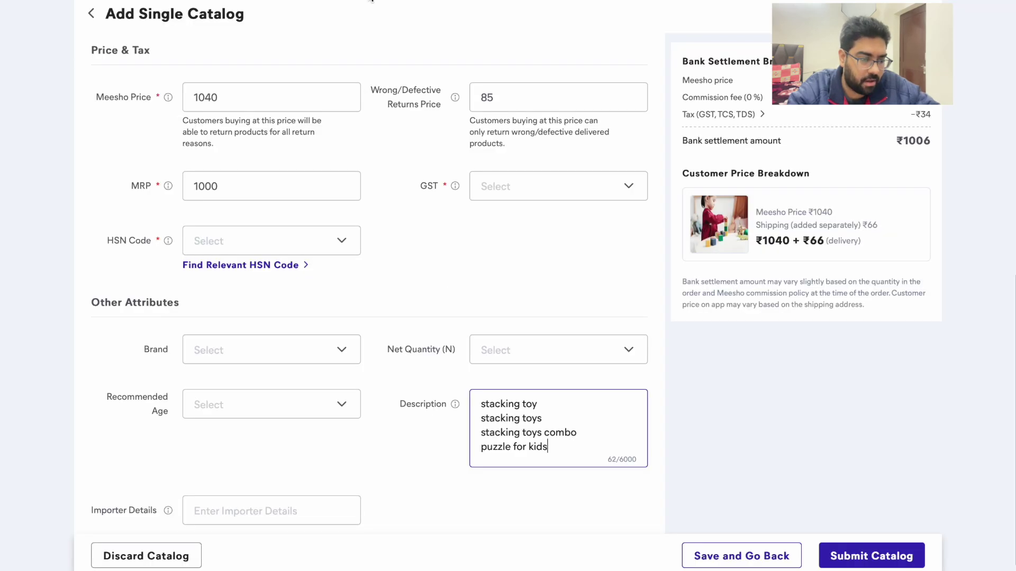
pyautogui.click(565, 447)
pyautogui.press('Return')
pyautogui.hotkey('ctrl', 'v')
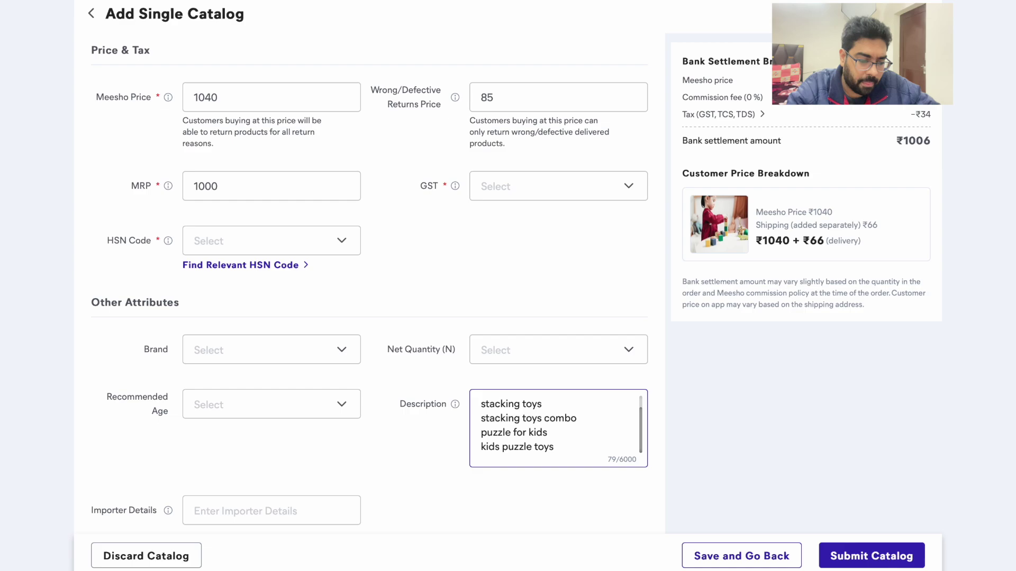
# - Review the keyword list in the Description and delete its first line, "stacking toy"
pyautogui.scroll(1, 521, 416)
pyautogui.scroll(-1, 521, 415)
pyautogui.scroll(1, 521, 415)
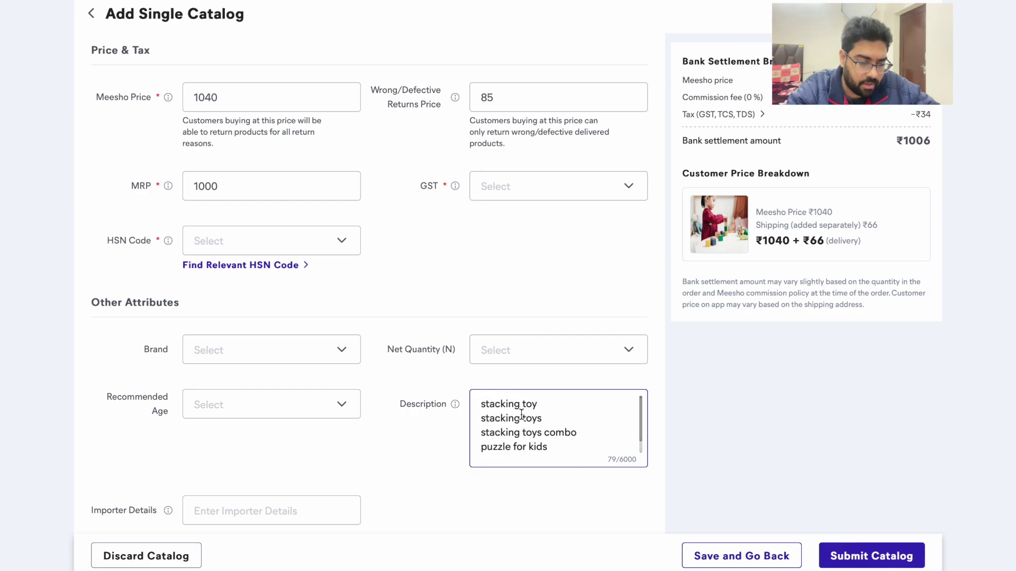
pyautogui.scroll(-1, 481, 405)
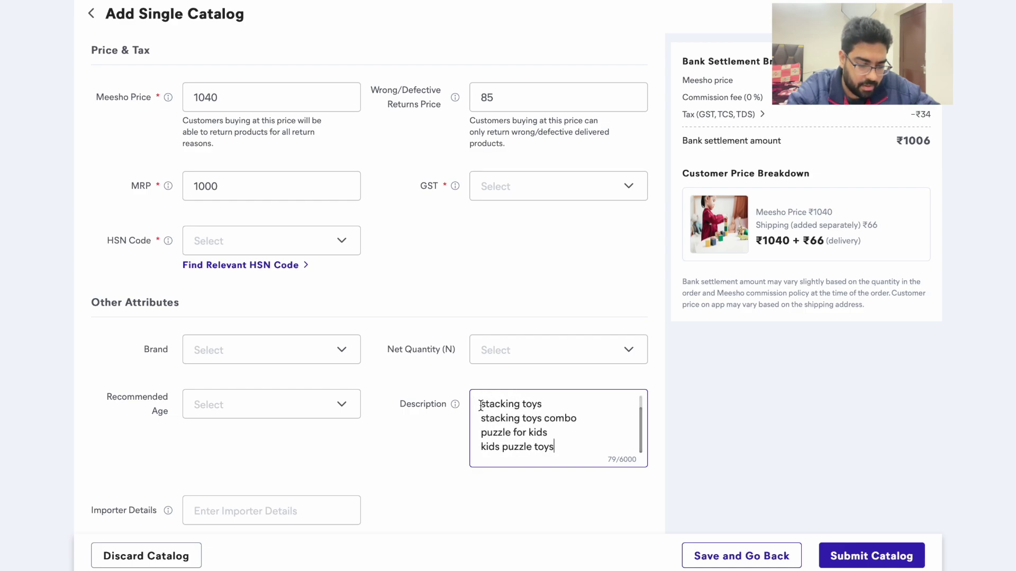
pyautogui.scroll(1, 480, 405)
pyautogui.scroll(1, 558, 445)
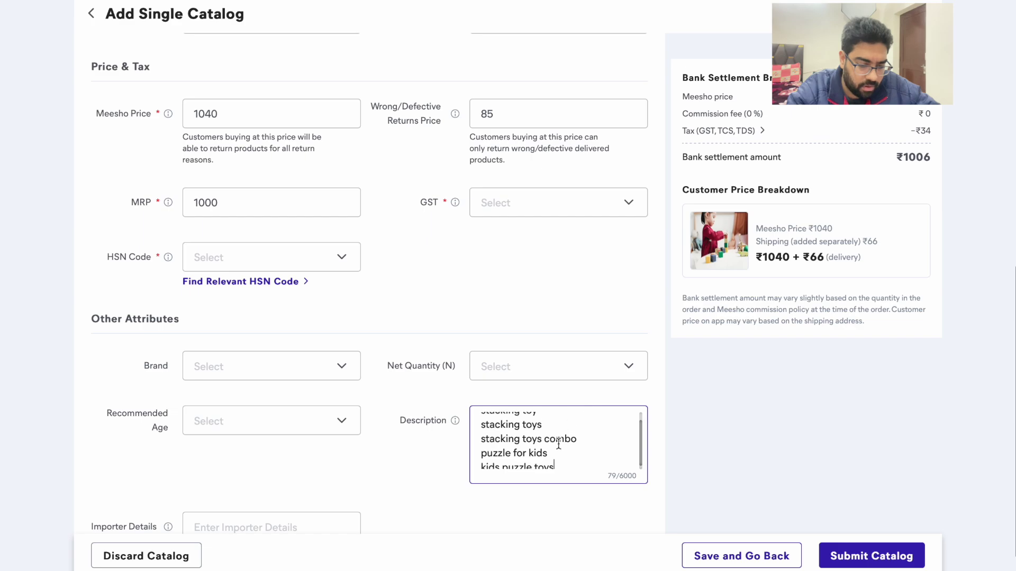
pyautogui.scroll(1, 558, 445)
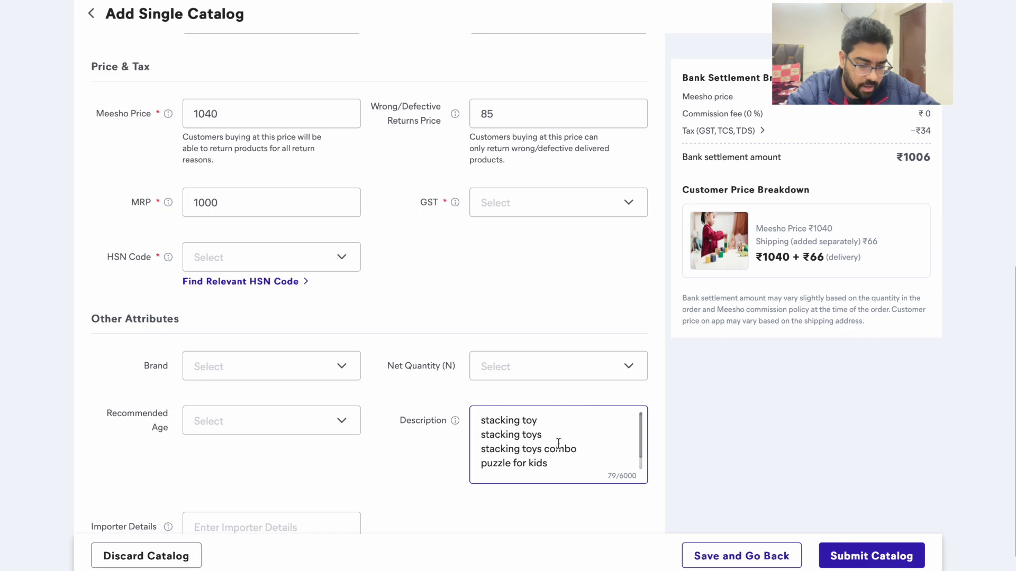
pyautogui.tripleClick(517, 423)
pyautogui.press('BackSpace')
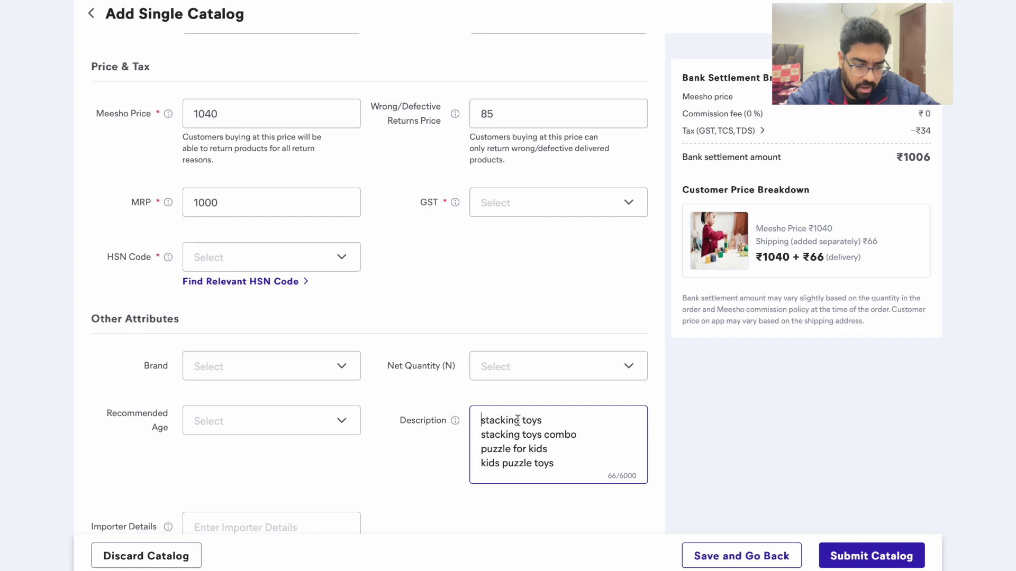
# - Compare "stacking toys" with the longer "stacking toys combo" in the Description and delete the redundant "stacking toys" line
pyautogui.moveTo(481, 420); pyautogui.dragTo(539, 420)
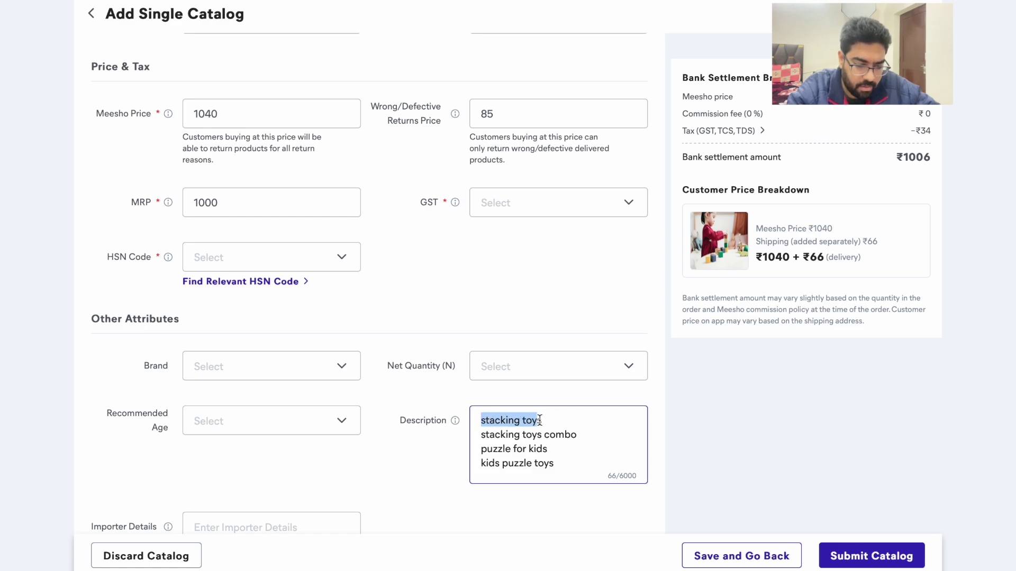
pyautogui.click(478, 438)
pyautogui.click(522, 437)
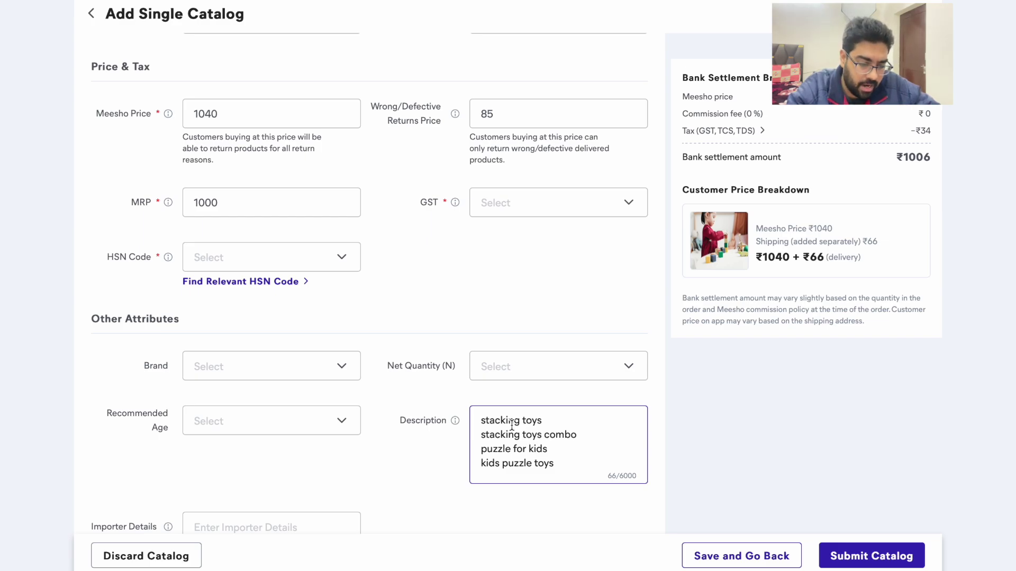
pyautogui.tripleClick(539, 421)
pyautogui.press('BackSpace')
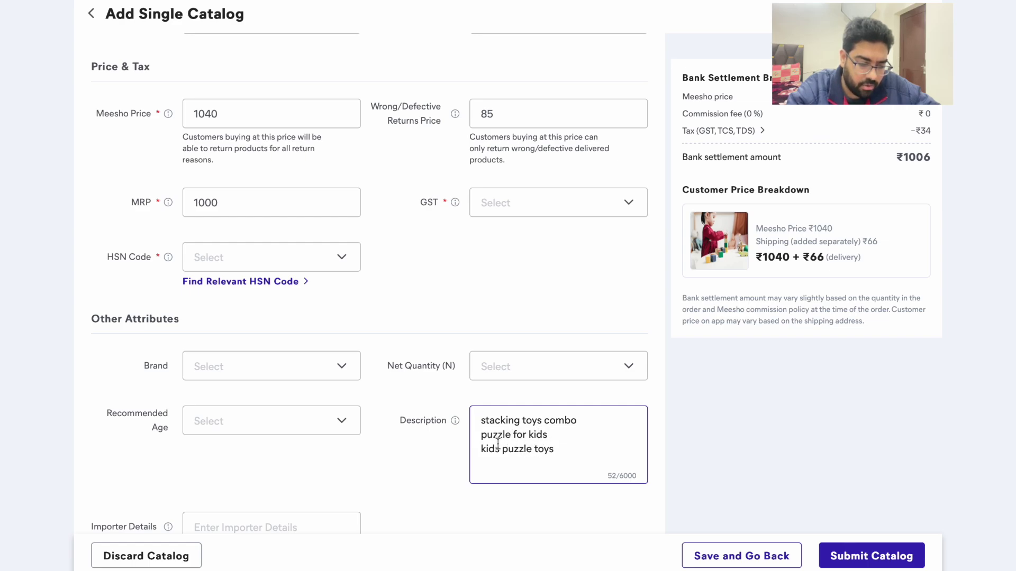
# - Delete the redundant "puzzle for kids" line from the draft's Description
pyautogui.tripleClick(545, 437)
pyautogui.press('BackSpace')
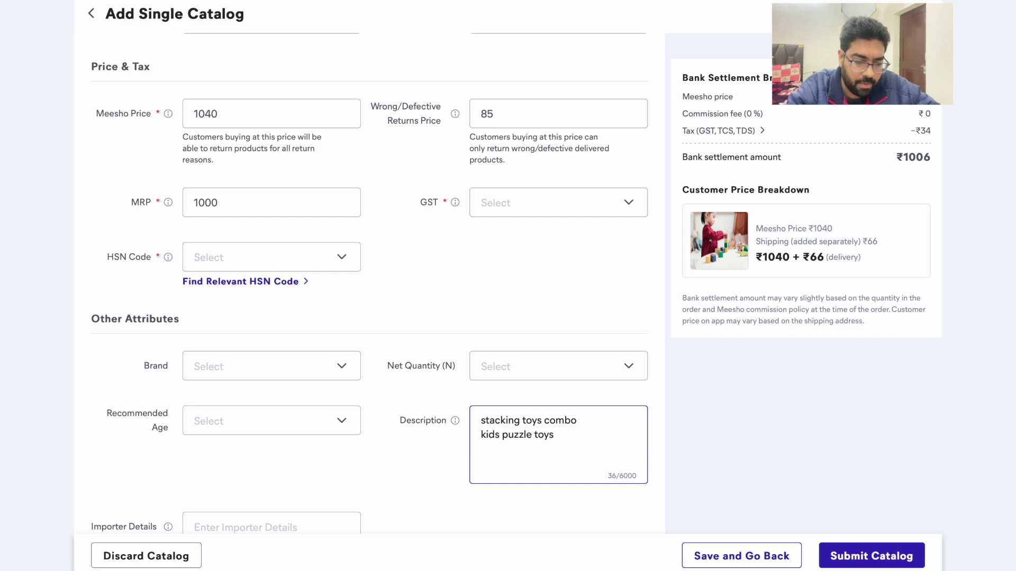
pyautogui.press('Up')
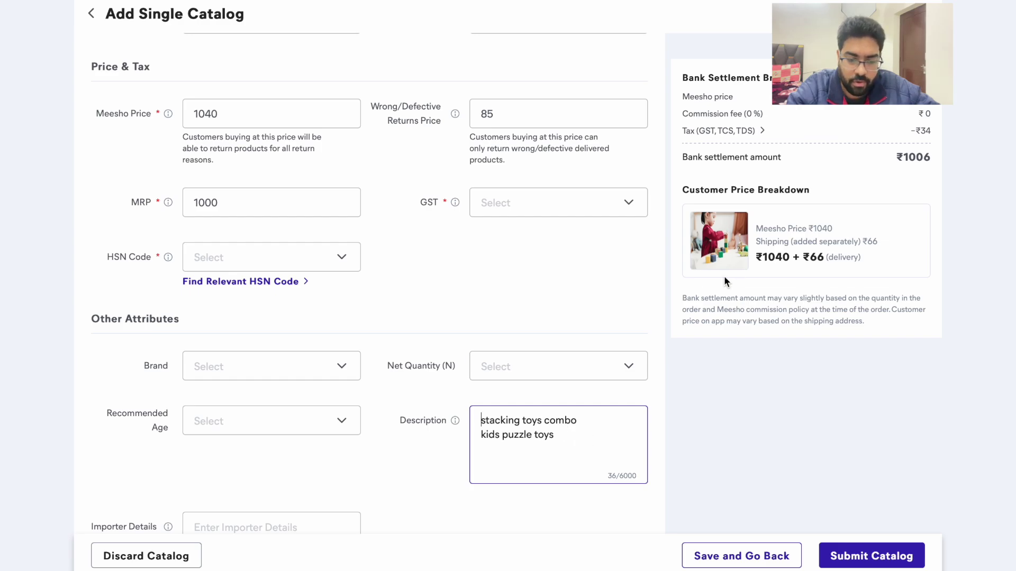
# - Shorten the first keyword line of the Description to "stacking" by removing the words "toys combo"
pyautogui.moveTo(576, 420); pyautogui.dragTo(542, 420)
pyautogui.press('BackSpace')
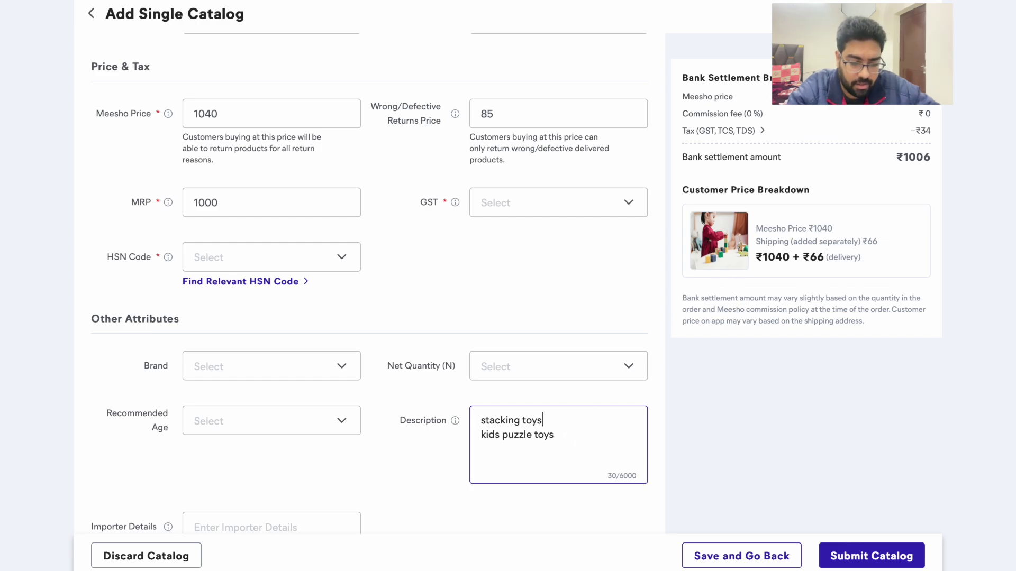
pyautogui.doubleClick(538, 421)
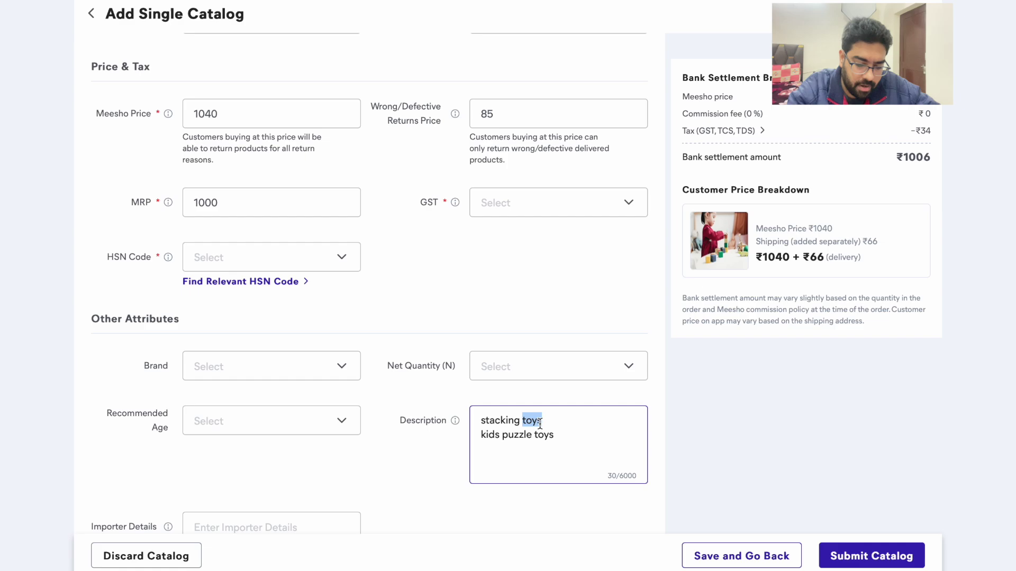
pyautogui.press('BackSpace')
pyautogui.press('BackSpace')
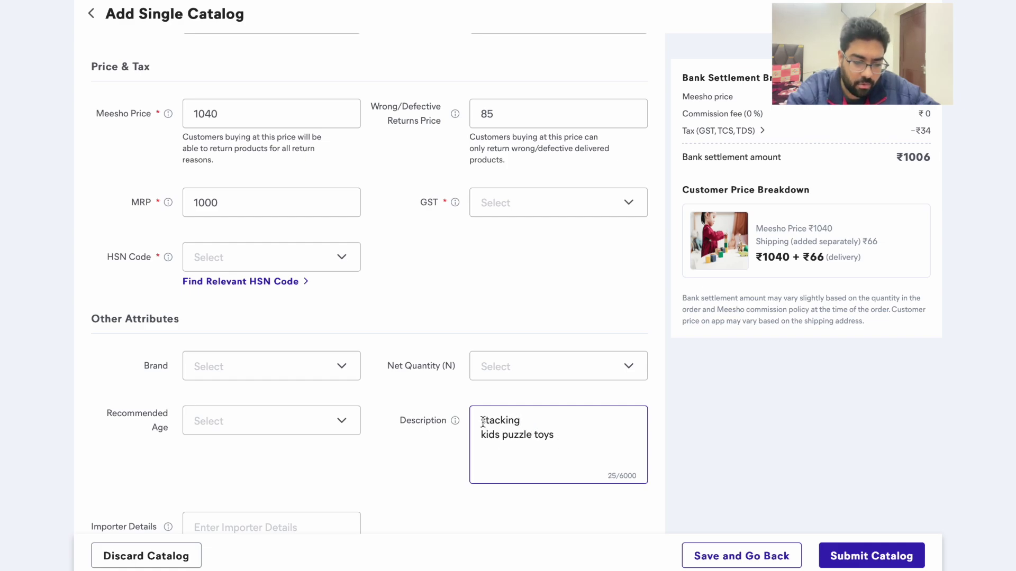
# - Insert "Colourful stacking puzzle toy for kids of age 3-8. Unbreakable & 100% safe for kids." on a new line above the Description's keywords
pyautogui.press('Return')
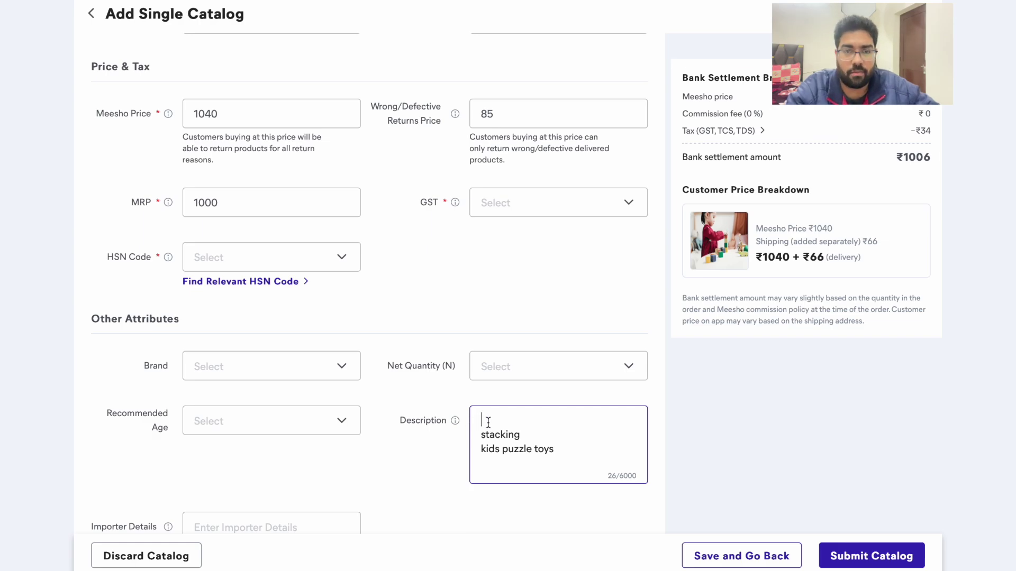
pyautogui.write('Colourful stacking puzzle toy for kids of age 3-8. Unbreakable & 100% safe for kids.')
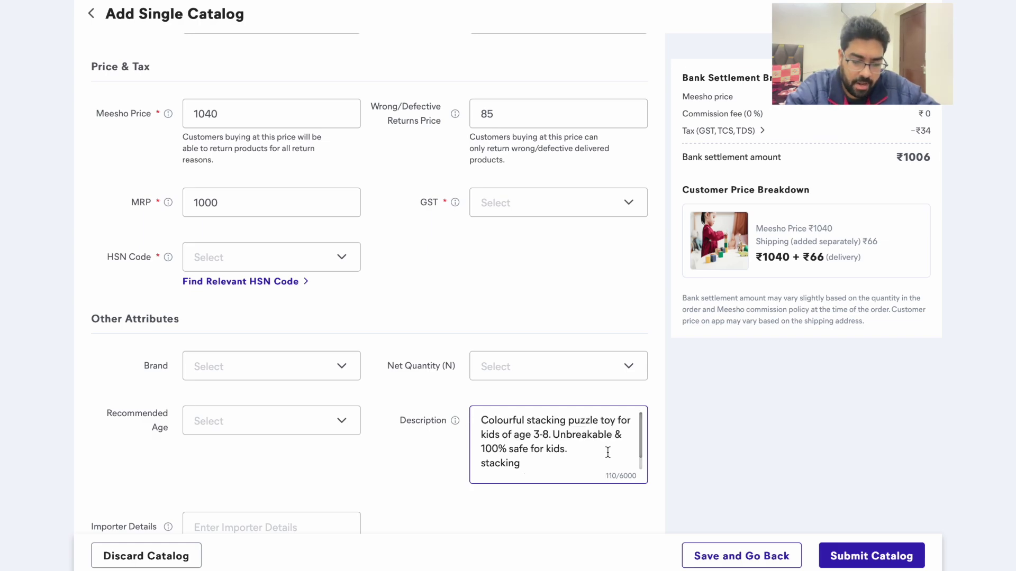
# - Check the new Description sentence against the keyword lines "stacking" and "kids puzzle toys" listed below it
pyautogui.scroll(-2, 608, 453)
pyautogui.scroll(2, 606, 451)
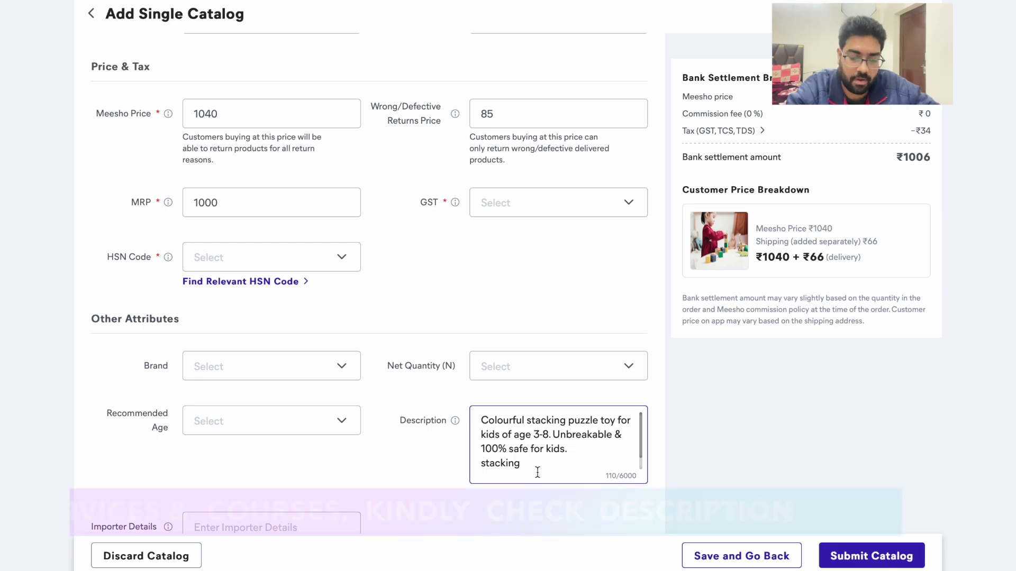
pyautogui.scroll(-1, 537, 455)
pyautogui.press('Return')
pyautogui.write('kids puzzle toys')
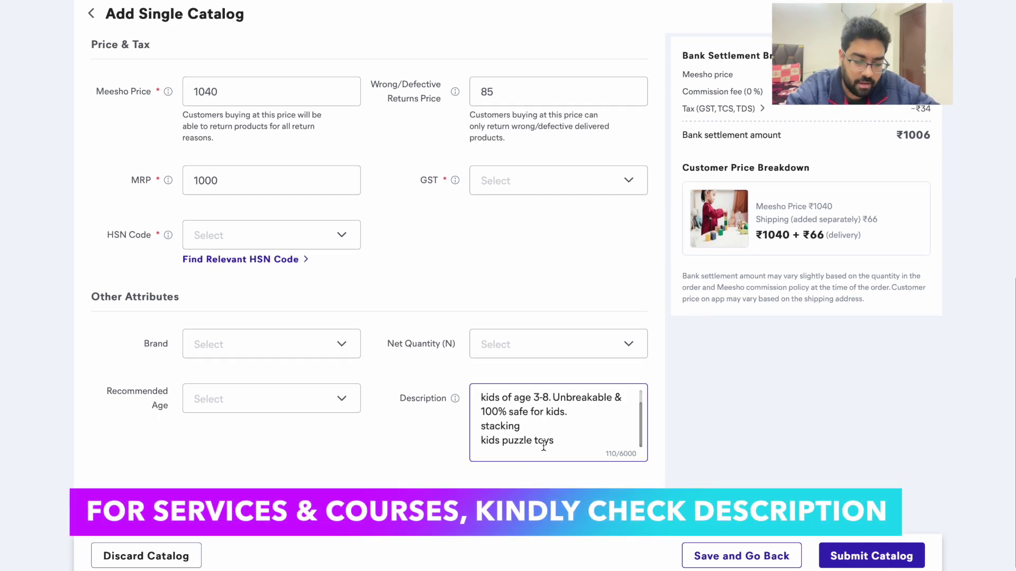
pyautogui.scroll(1, 528, 476)
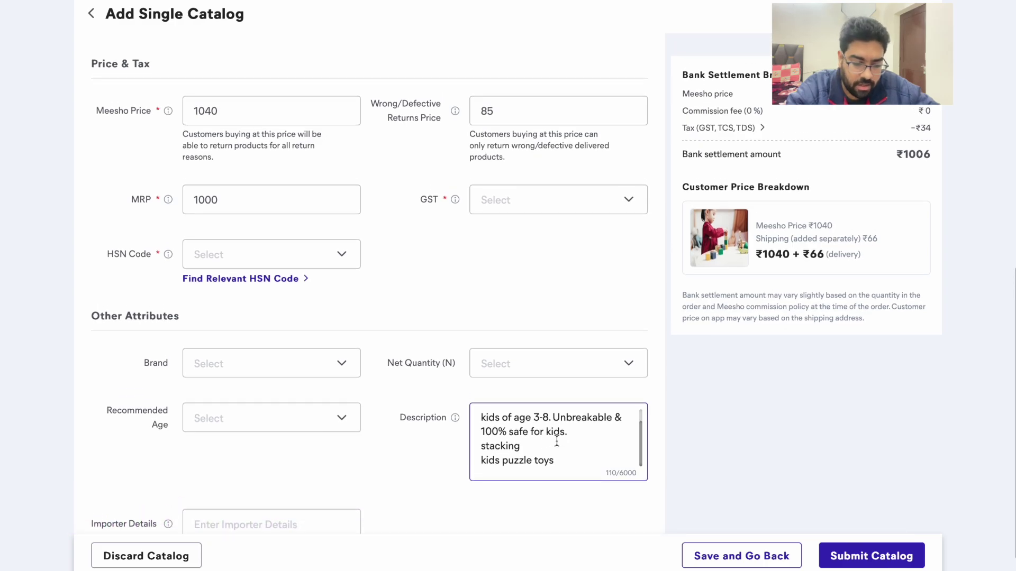
pyautogui.scroll(1, 557, 440)
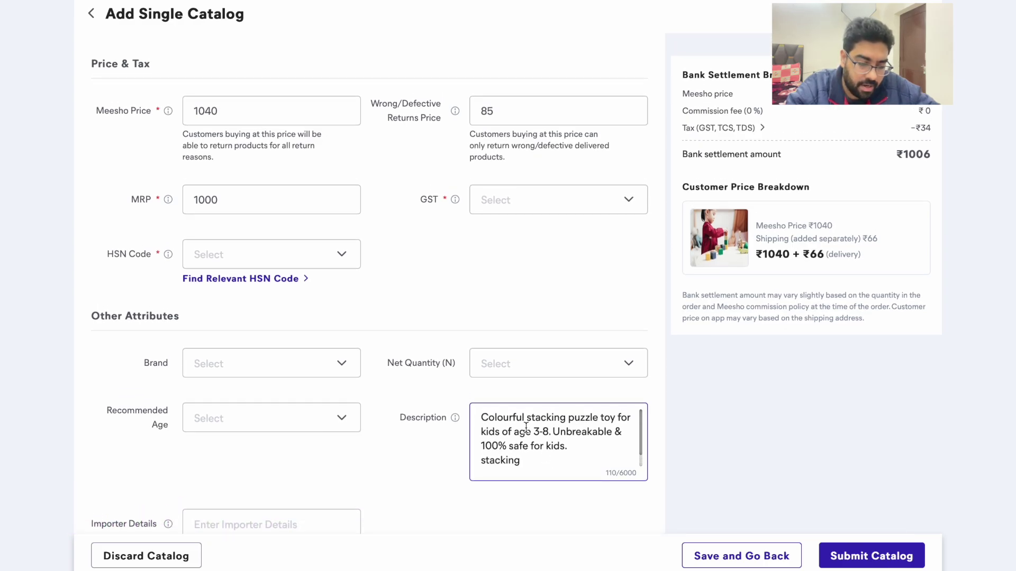
pyautogui.moveTo(457, 419)
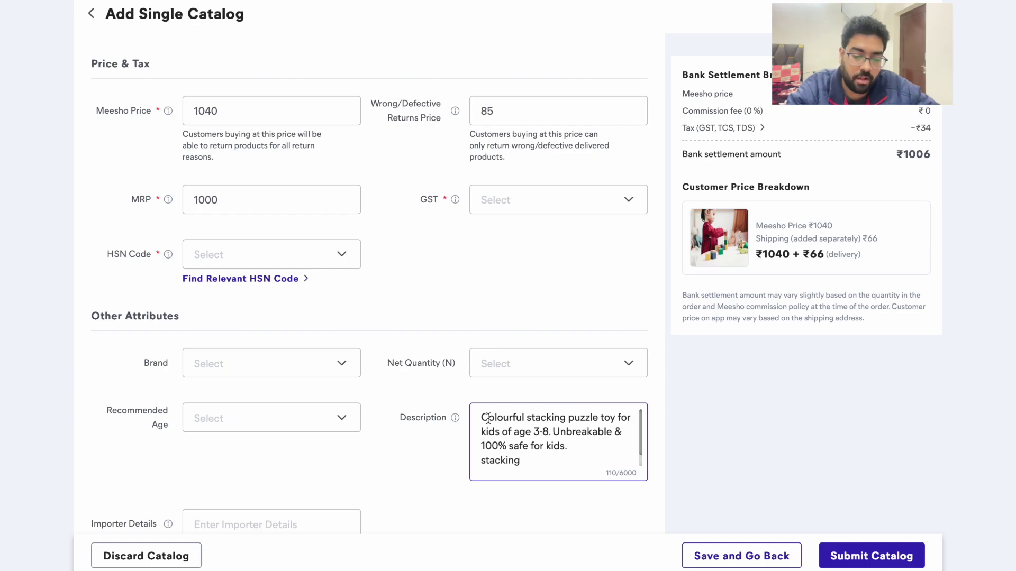
pyautogui.press('Return')
pyautogui.write('kids puzzle toys')
pyautogui.click(566, 460)
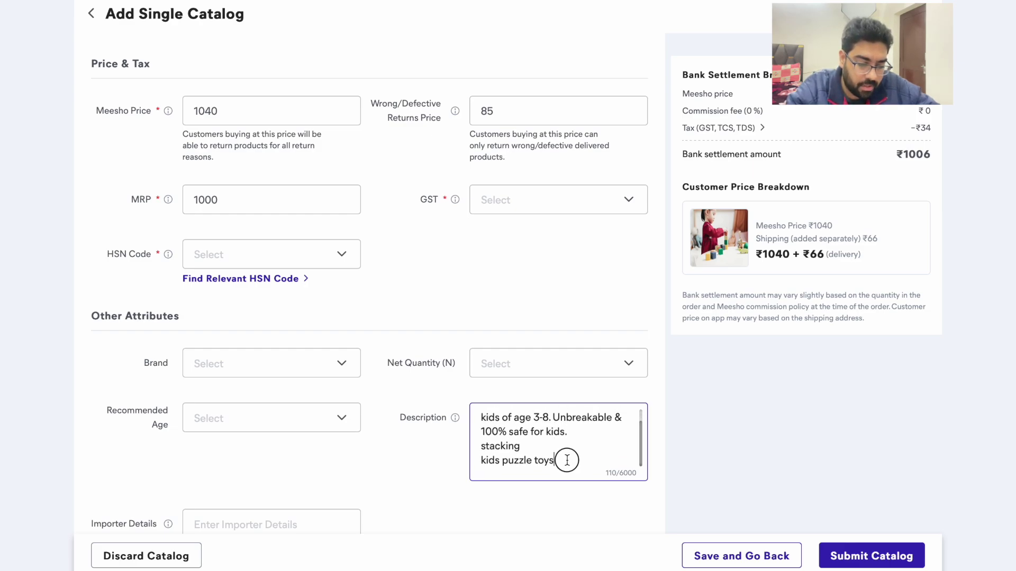
pyautogui.moveTo(567, 460); pyautogui.dragTo(481, 449)
pyautogui.click(483, 450)
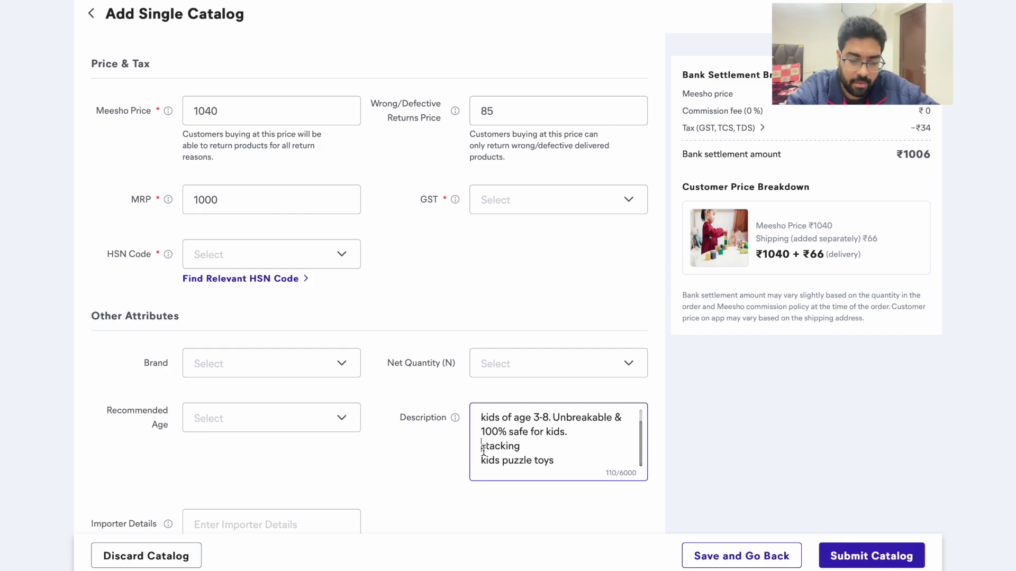
pyautogui.scroll(1, 483, 452)
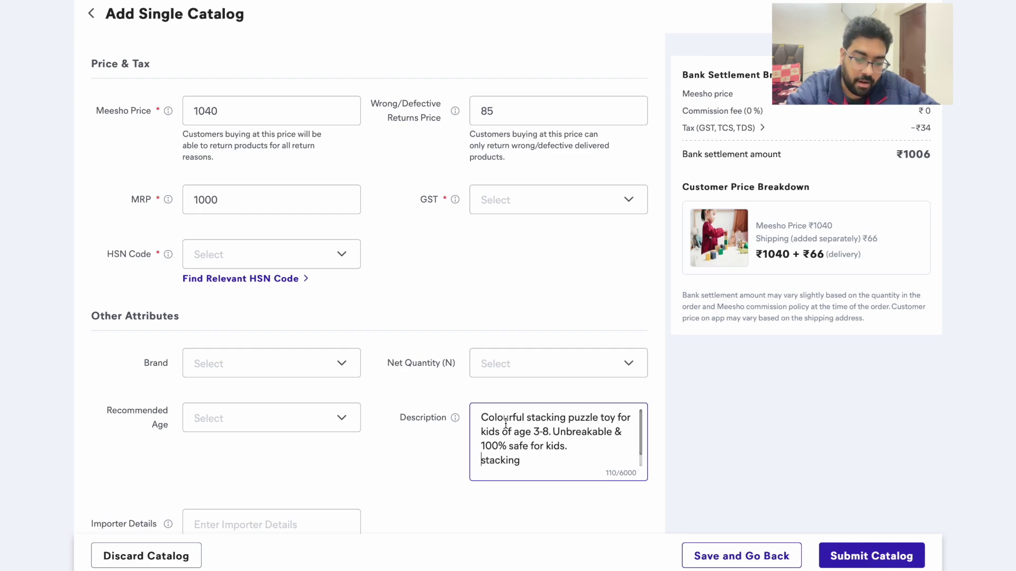
pyautogui.scroll(-1, 555, 426)
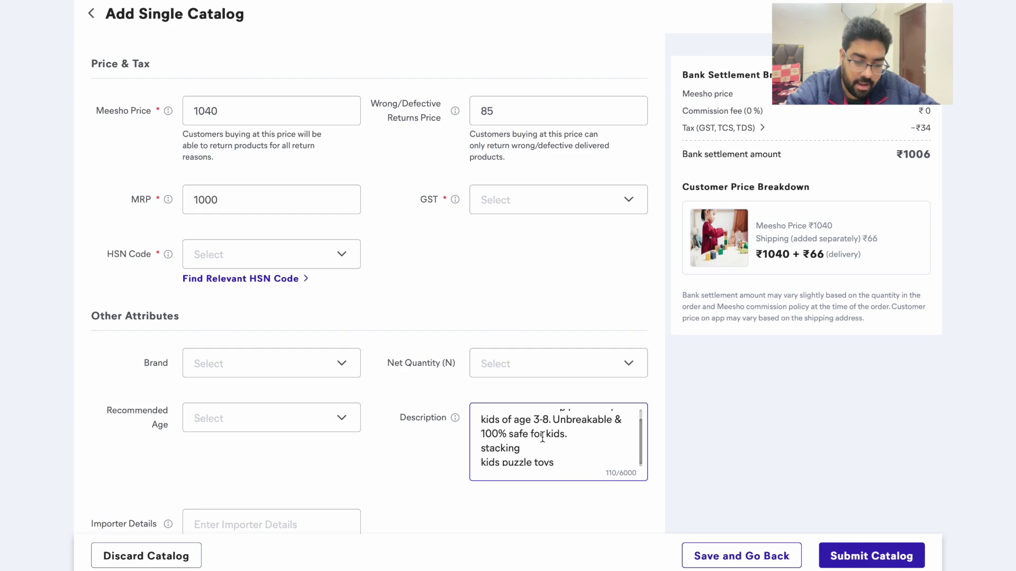
pyautogui.scroll(1, 553, 430)
pyautogui.scroll(-1, 559, 438)
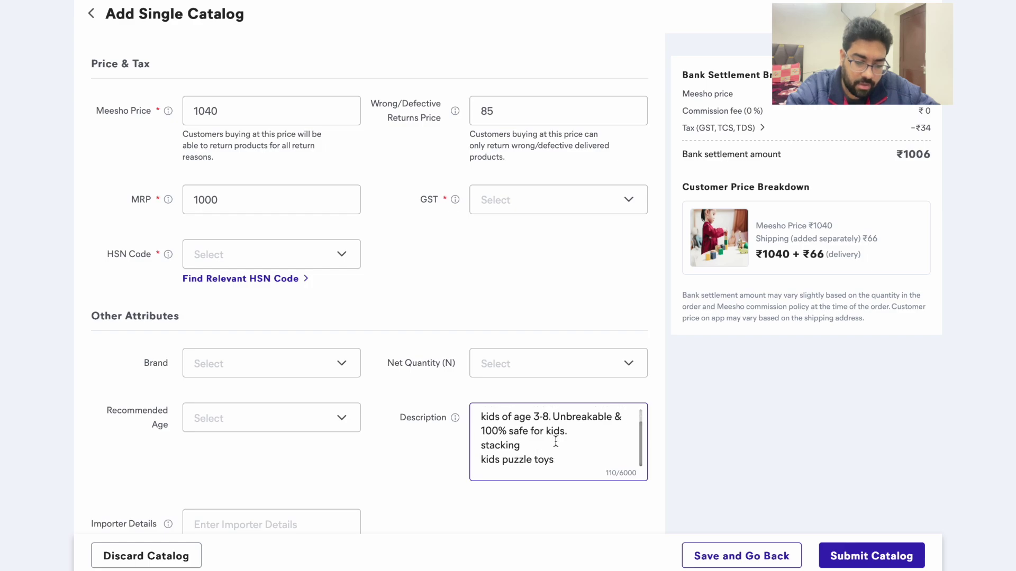
pyautogui.scroll(1, 556, 441)
pyautogui.scroll(-1, 556, 442)
pyautogui.scroll(1, 529, 439)
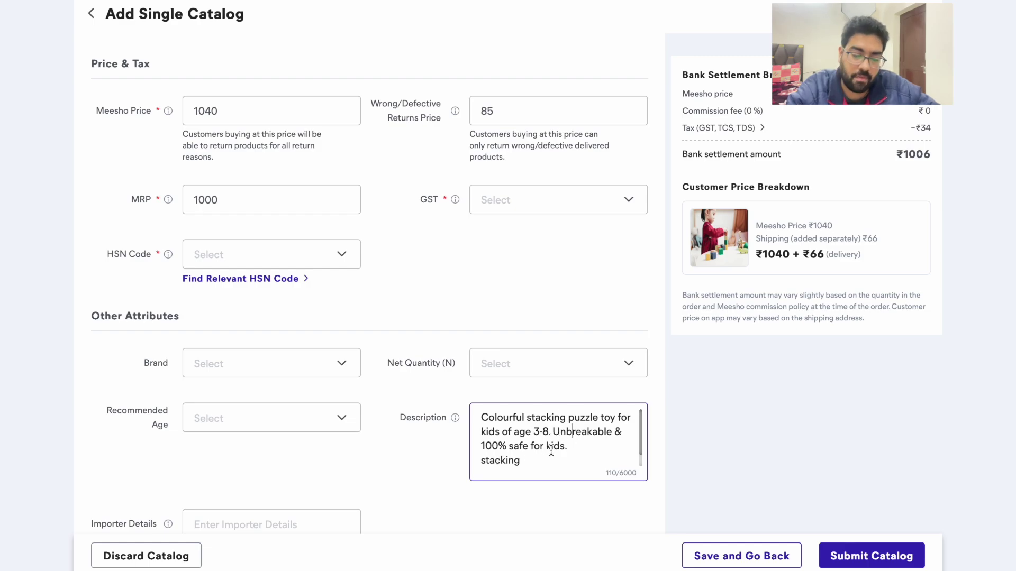
# - Delete the "stacking" and "kids puzzle toys" lines so only the written sentence remains in the Description
pyautogui.scroll(-1, 551, 450)
pyautogui.moveTo(564, 460); pyautogui.dragTo(476, 446)
pyautogui.press('BackSpace')
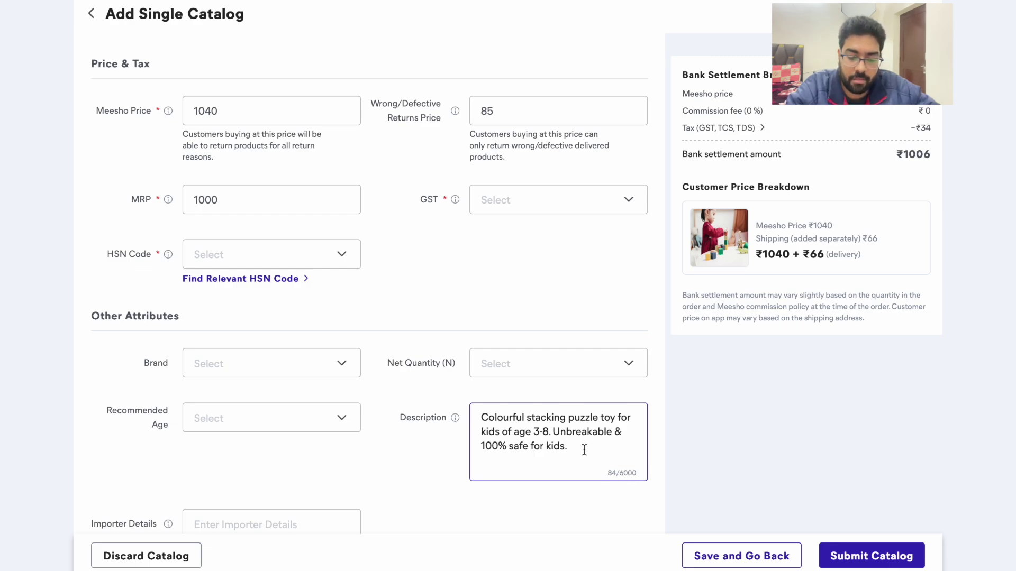
pyautogui.press('BackSpace')
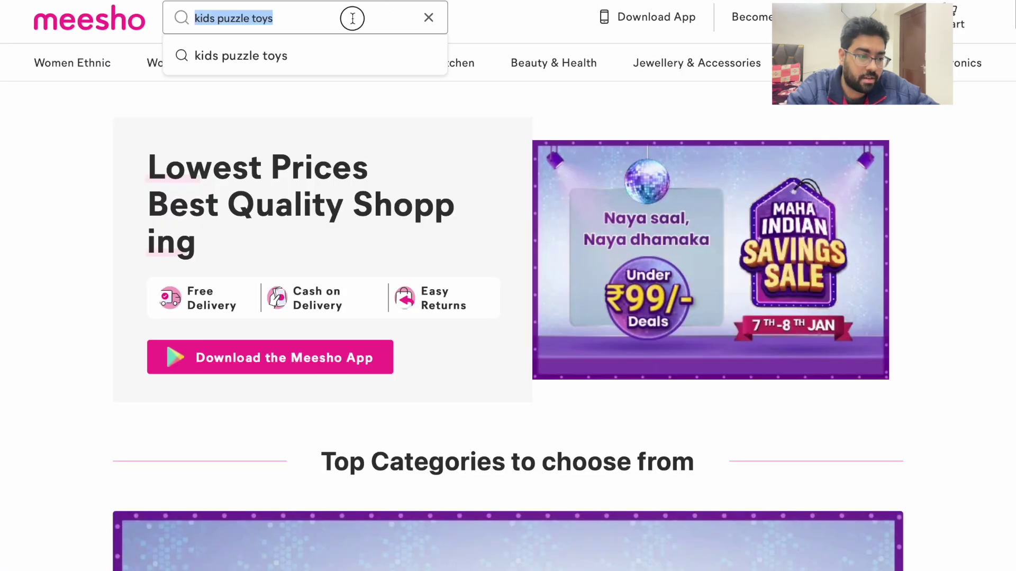
# - Switch to the Meesho shopping site, search for "kids puzzle toys" and look through the product results
pyautogui.press('Return')
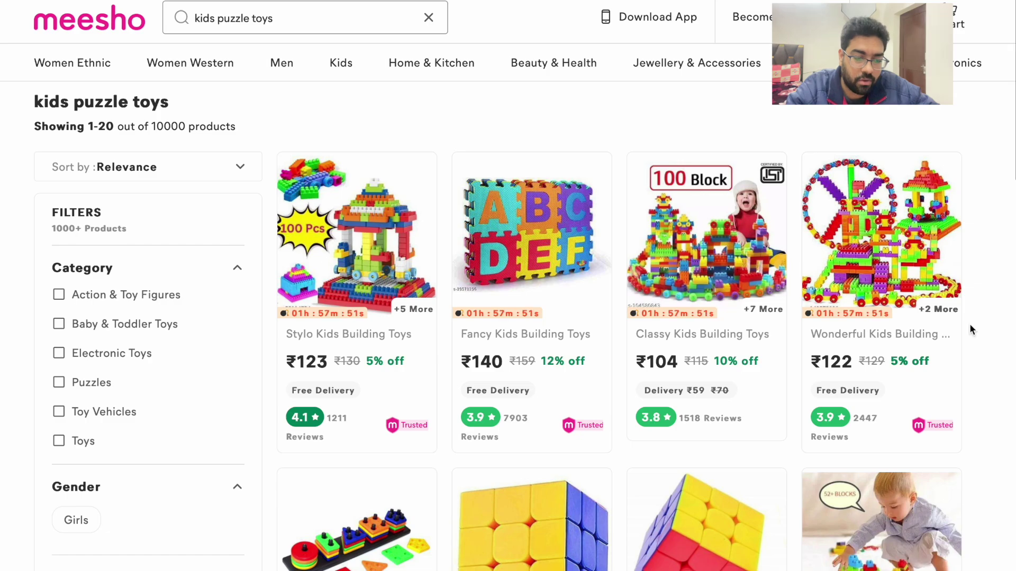
pyautogui.scroll(-2, 970, 329)
pyautogui.scroll(-1, 970, 329)
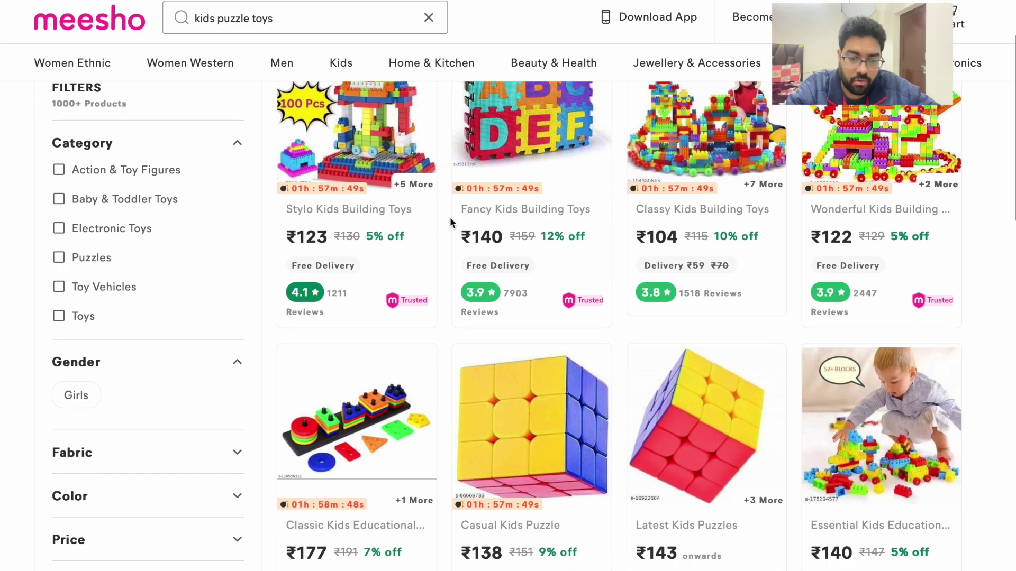
pyautogui.scroll(1, 977, 237)
pyautogui.scroll(-2, 976, 237)
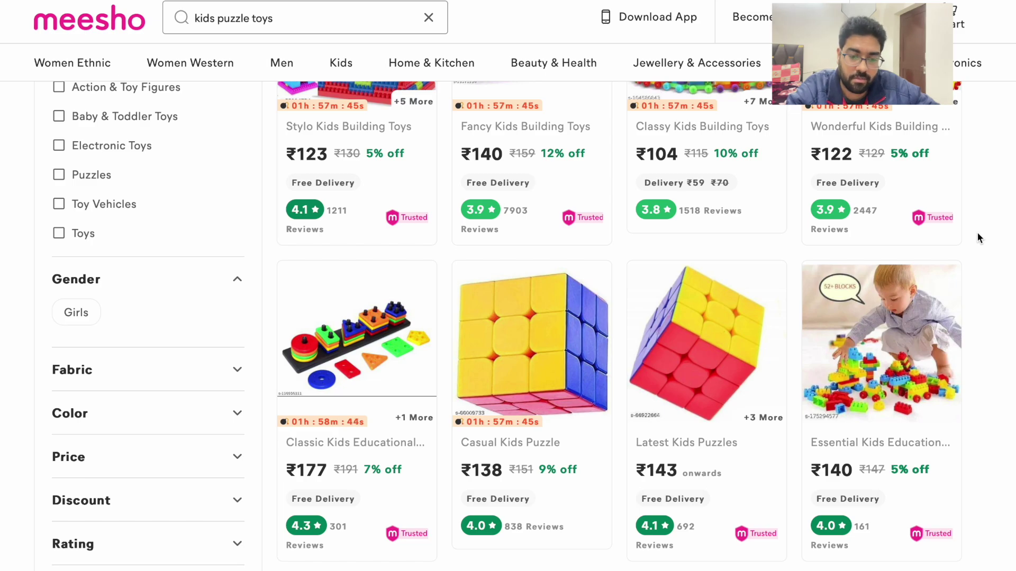
pyautogui.scroll(2, 977, 237)
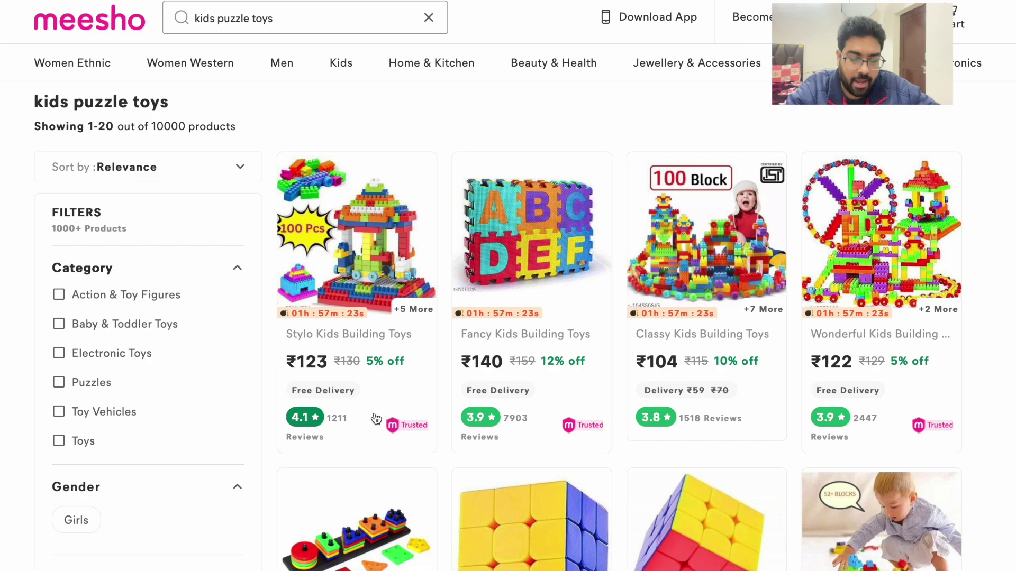
# - Open the first result, Stylo Kids Building Toys, and examine its title and product details
pyautogui.click(338, 338)
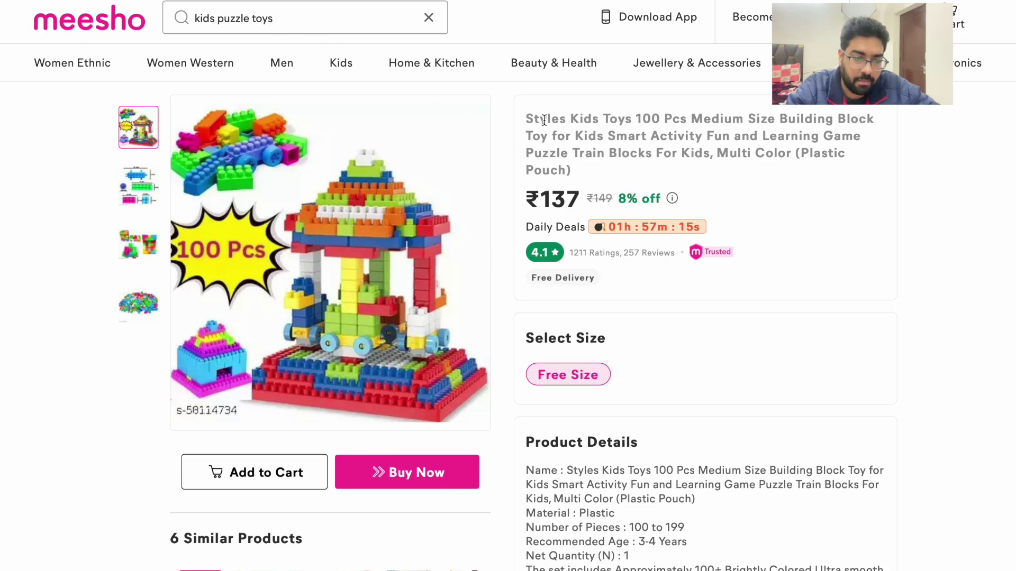
pyautogui.moveTo(542, 120); pyautogui.dragTo(601, 148)
pyautogui.click(601, 148)
pyautogui.scroll(-1, 603, 150)
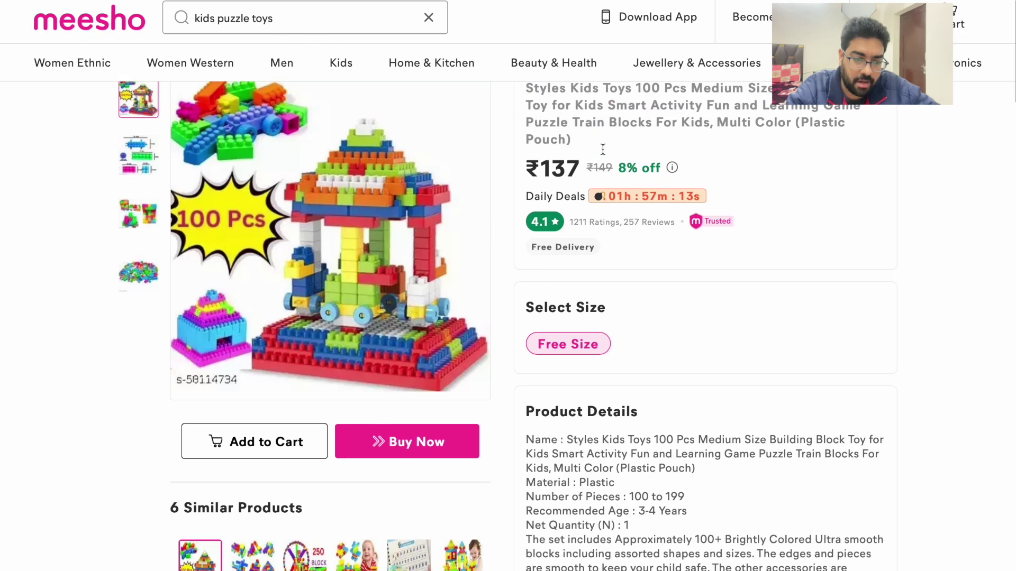
pyautogui.scroll(-3, 603, 150)
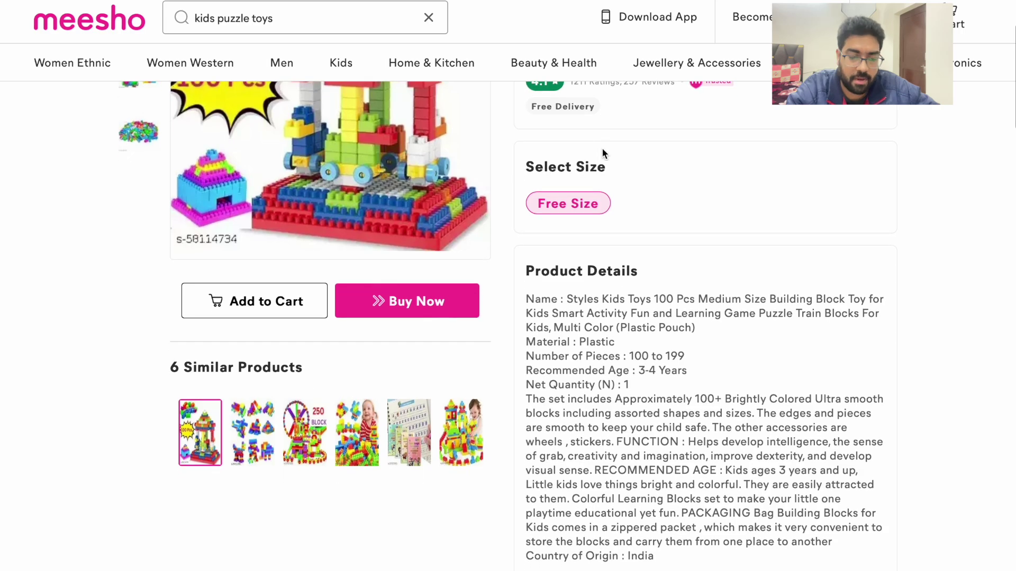
pyautogui.scroll(4, 601, 148)
pyautogui.moveTo(432, 62)
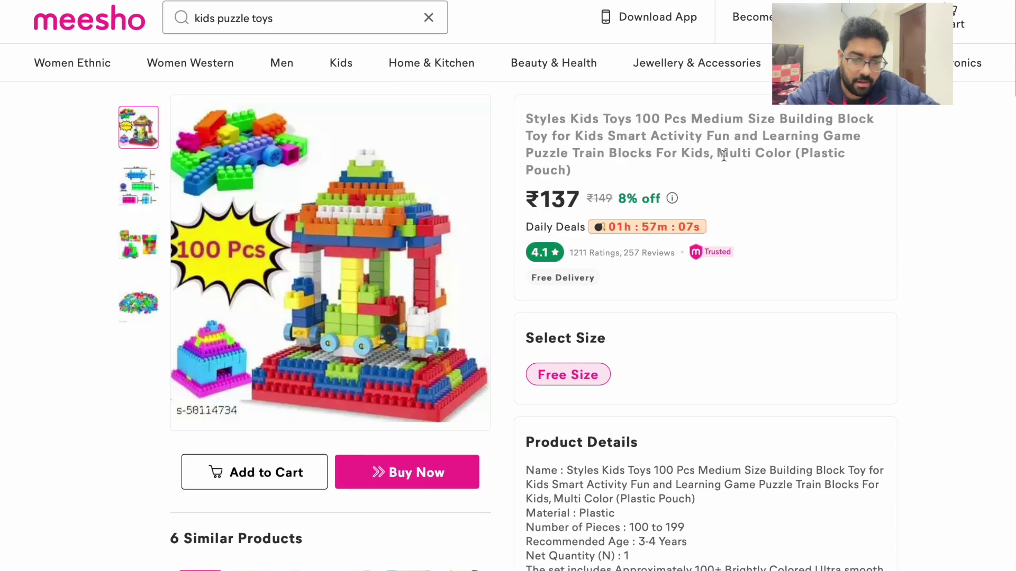
# - Examine the product title for the search keywords "Kids" and "Toys"
pyautogui.doubleClick(705, 152)
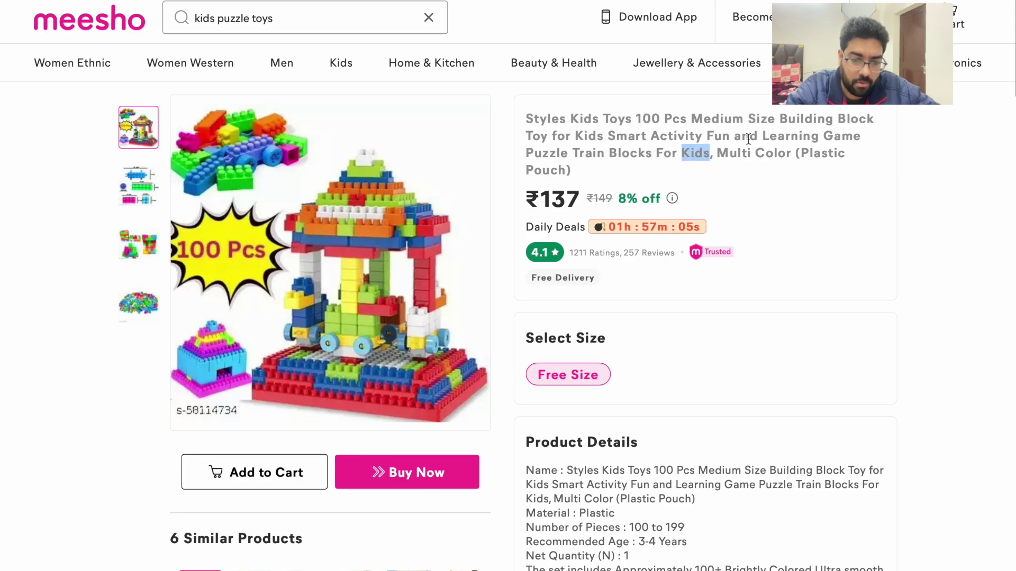
pyautogui.click(729, 137)
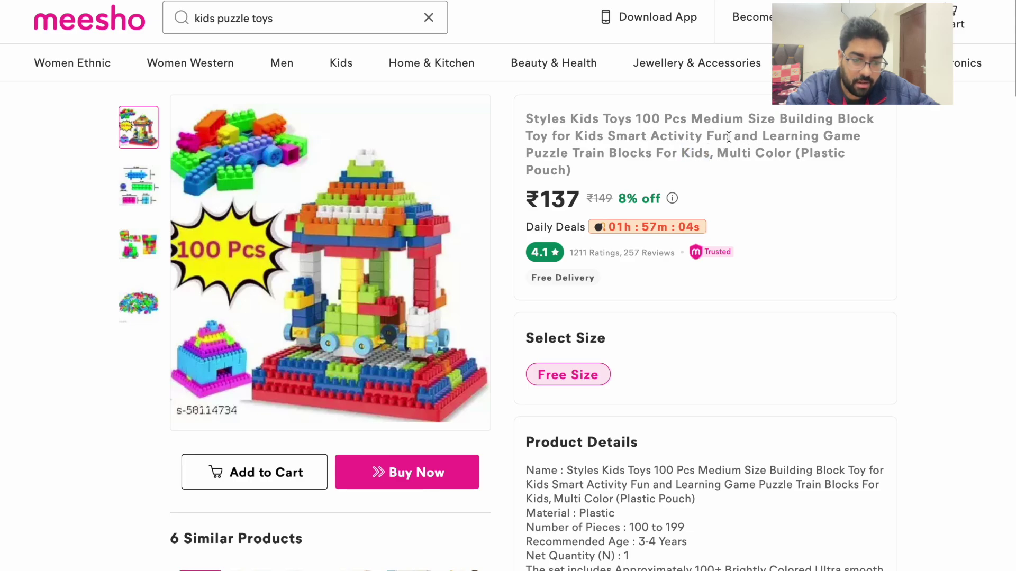
pyautogui.doubleClick(617, 121)
pyautogui.click(647, 164)
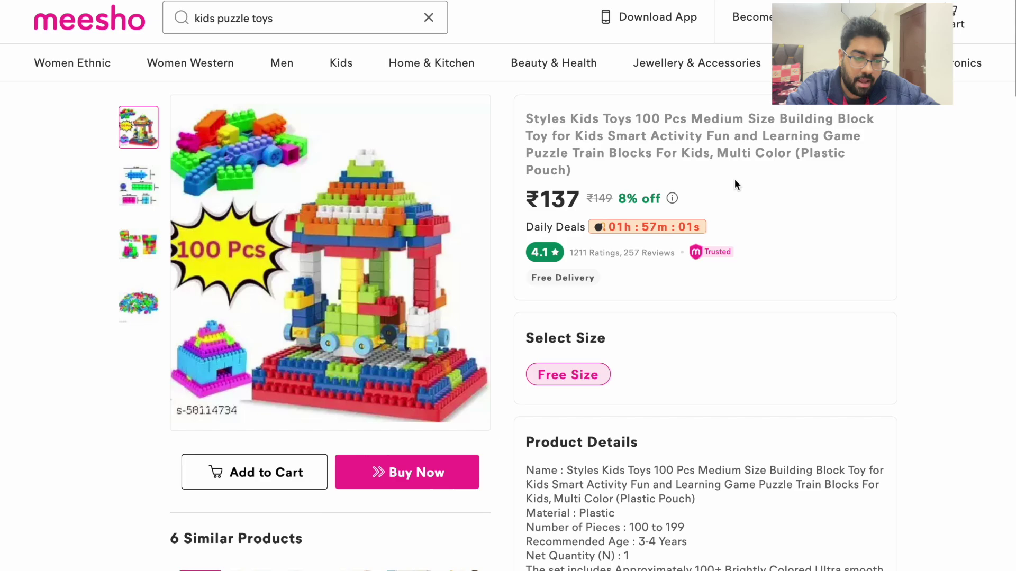
# - Examine the Product Details text for its use of the keywords "Kids", "Toys", "Puzzle" and "Block"
pyautogui.scroll(-4, 734, 184)
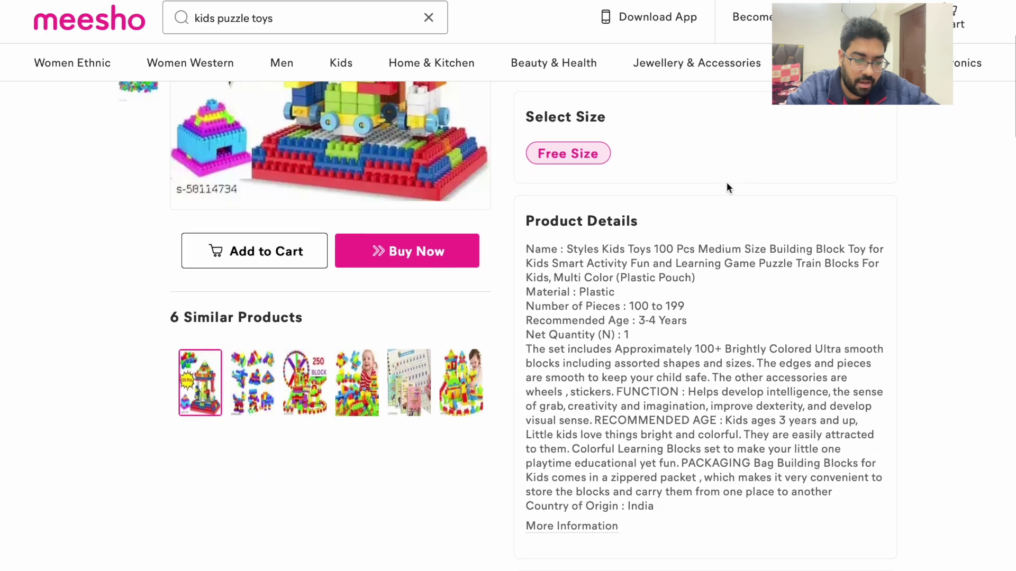
pyautogui.moveTo(565, 249); pyautogui.dragTo(708, 492)
pyautogui.click(708, 498)
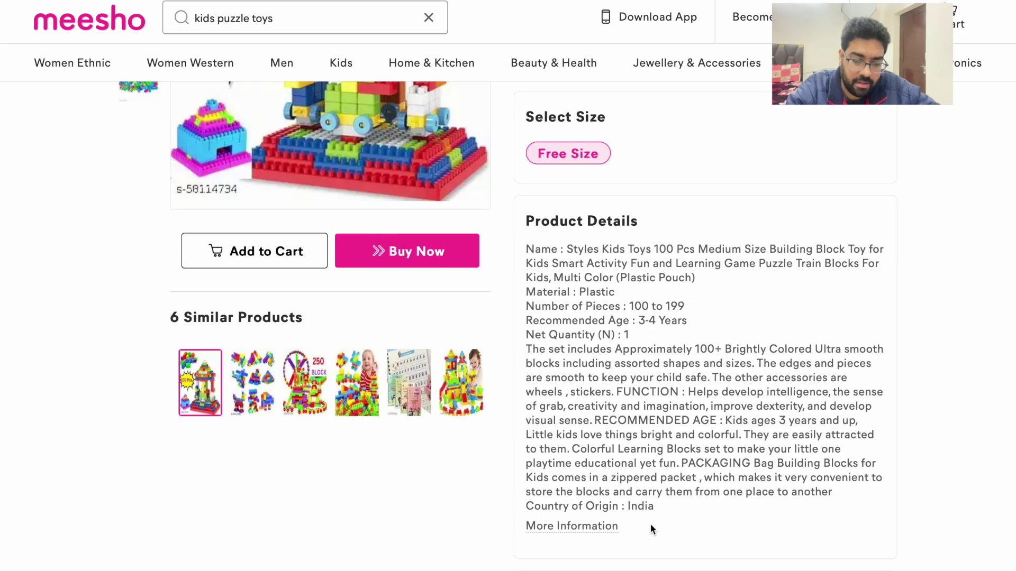
pyautogui.scroll(1, 613, 290)
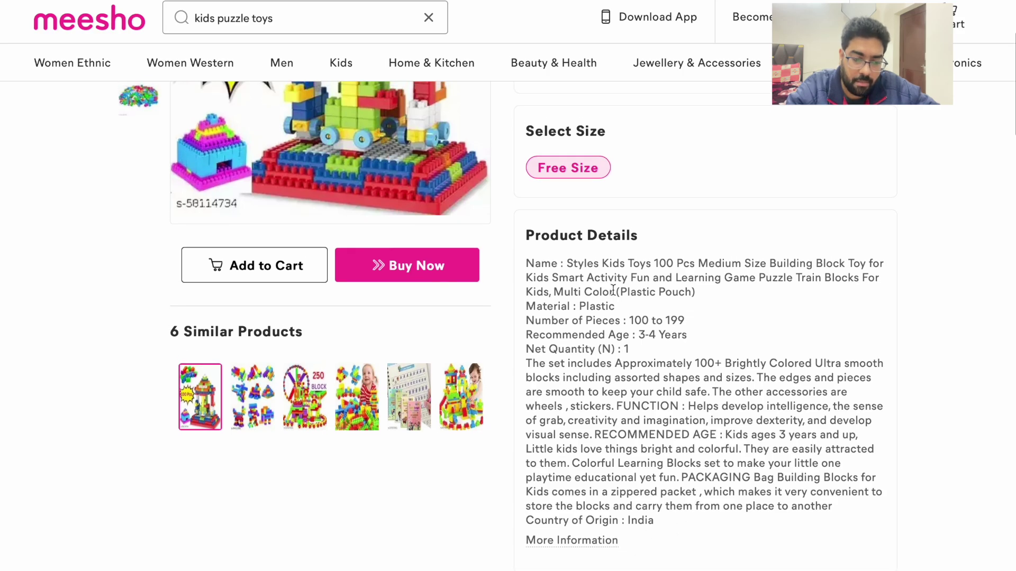
pyautogui.doubleClick(534, 275)
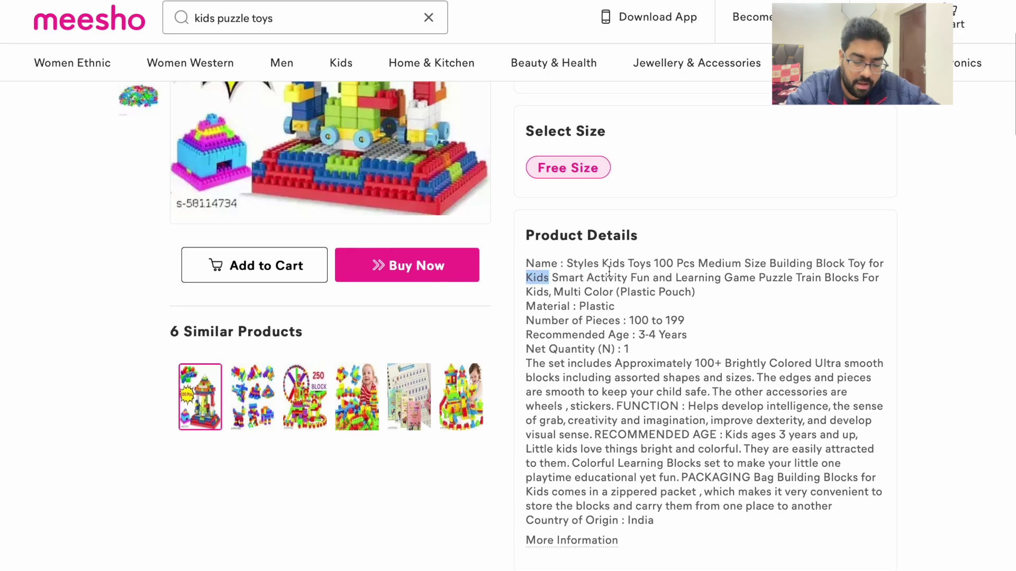
pyautogui.doubleClick(639, 264)
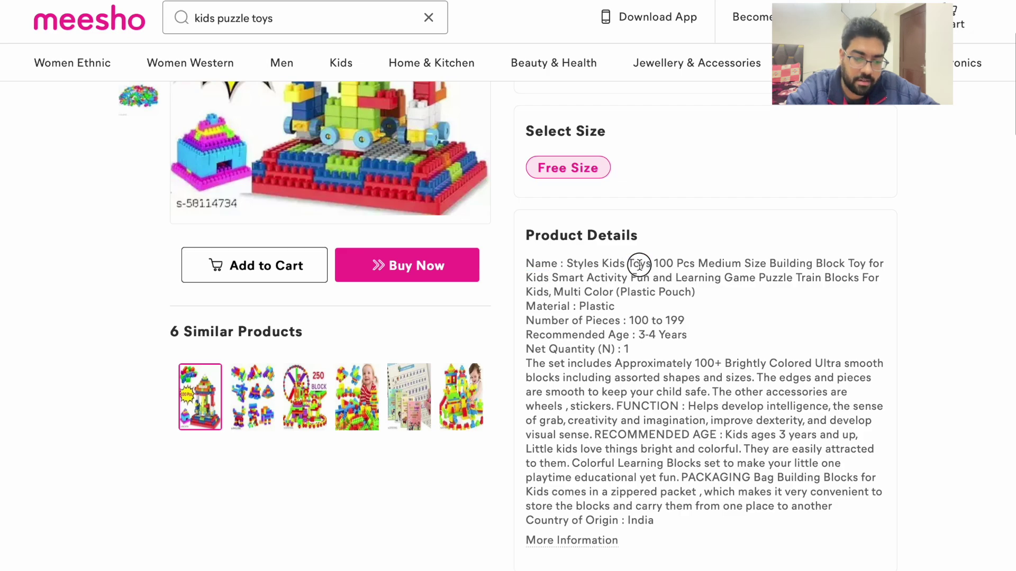
pyautogui.doubleClick(775, 278)
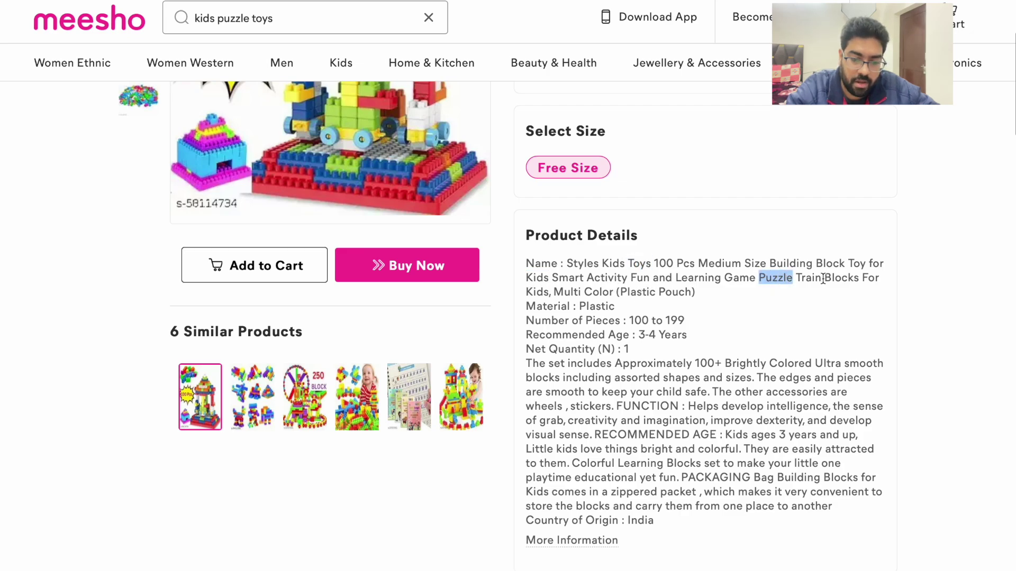
pyautogui.doubleClick(828, 266)
pyautogui.click(773, 265)
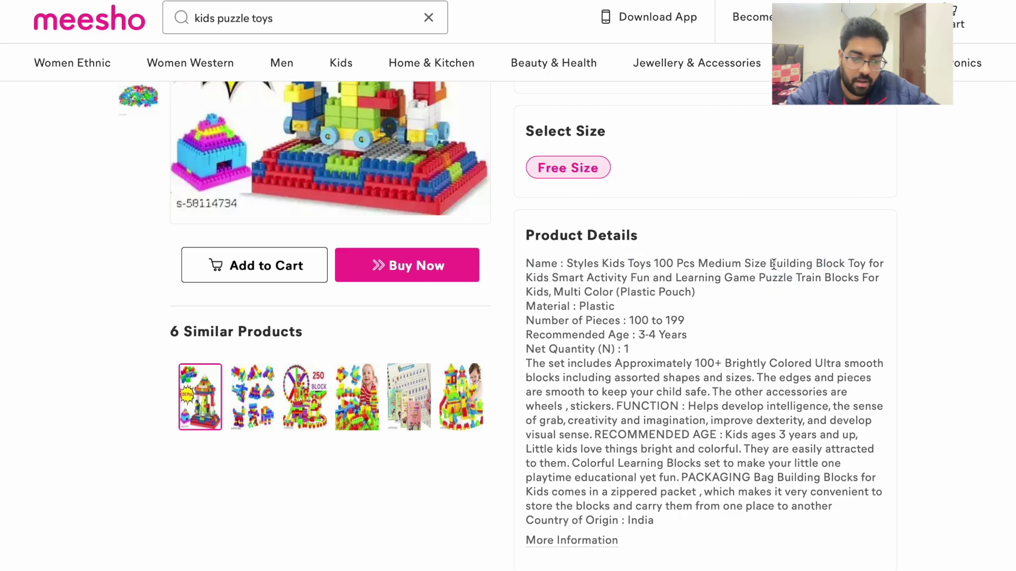
pyautogui.scroll(4, 774, 264)
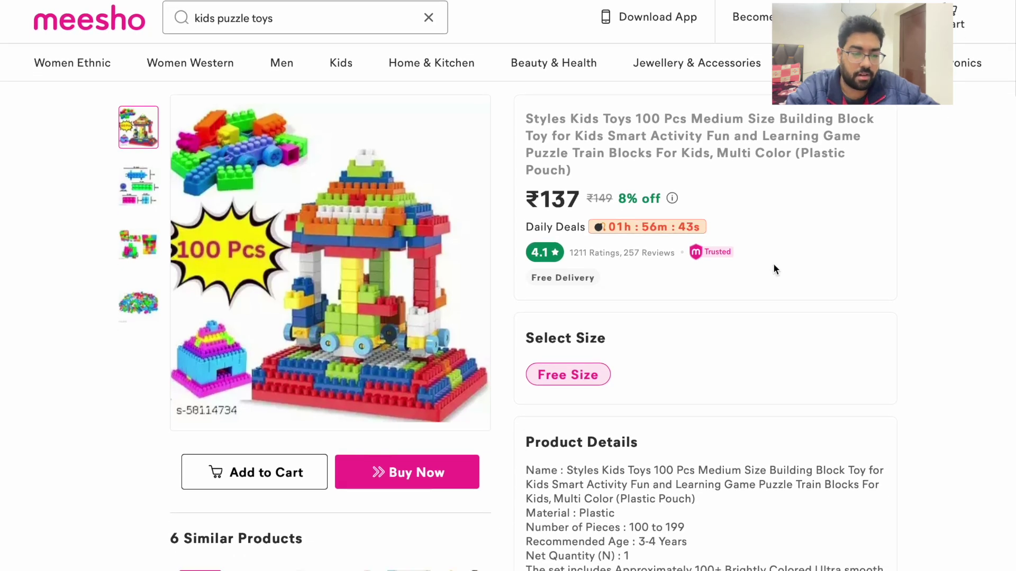